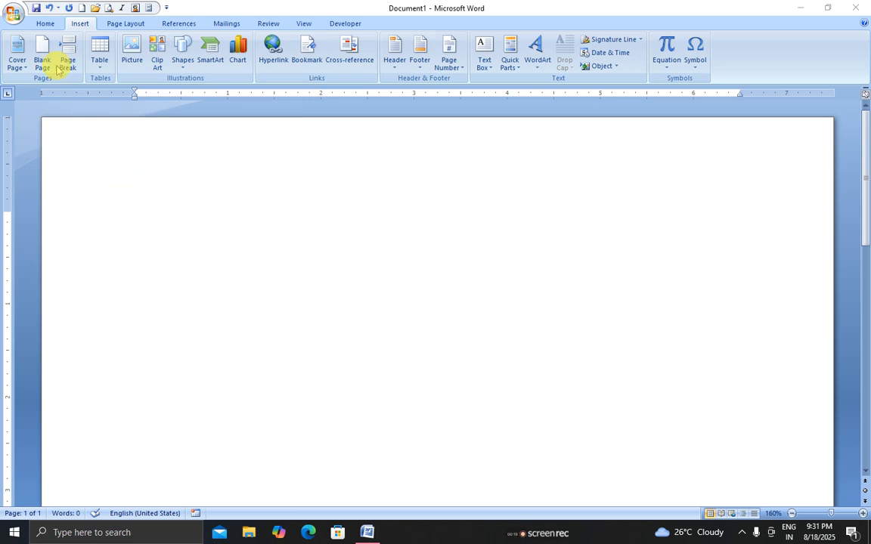
Put the cursor on the blank page and open the Insert Table grid, previewing a 4x4 table
click(84, 196)
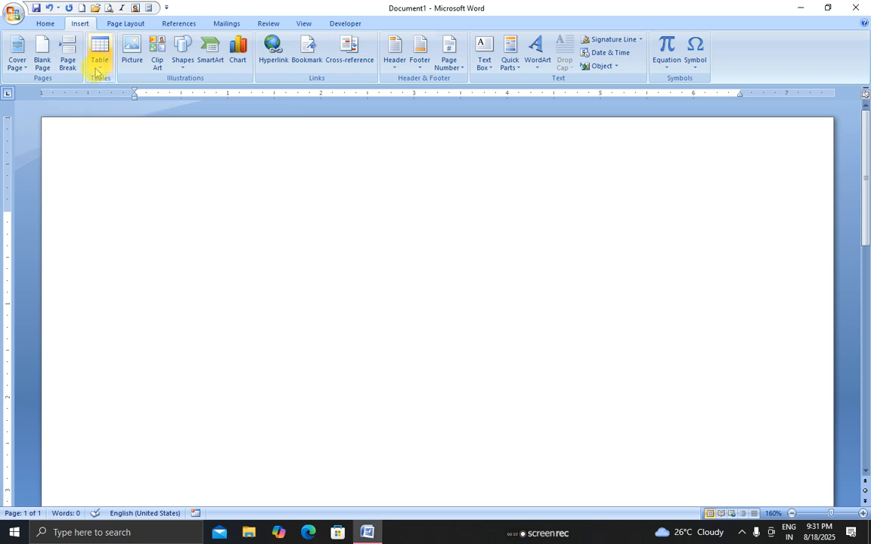
click(47, 23)
click(79, 25)
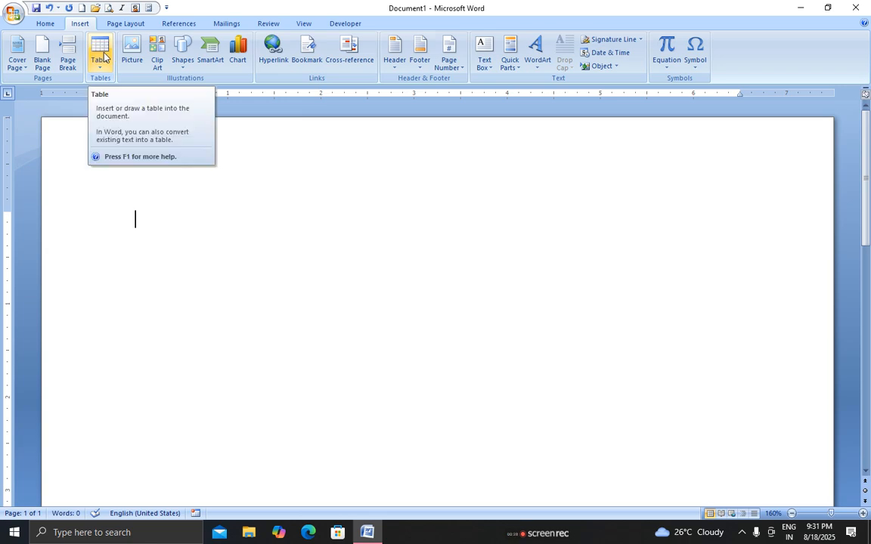
click(103, 55)
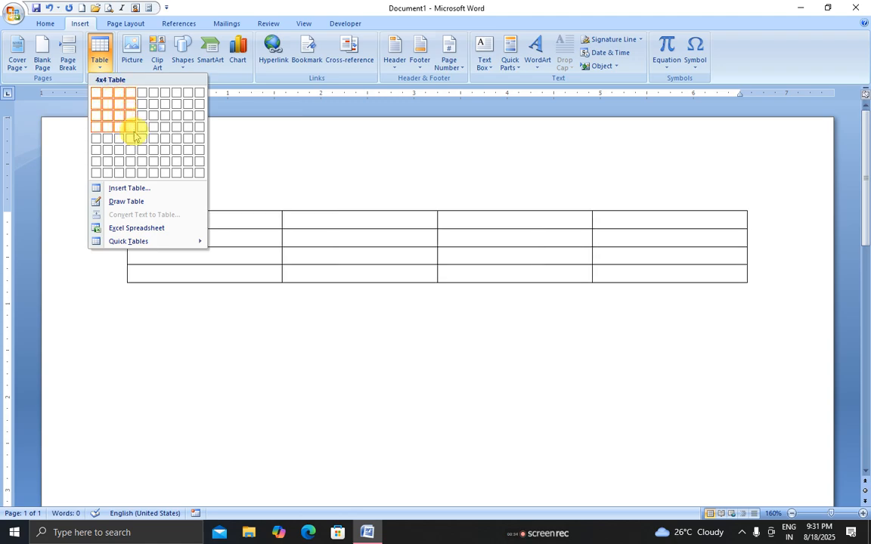
click(131, 128)
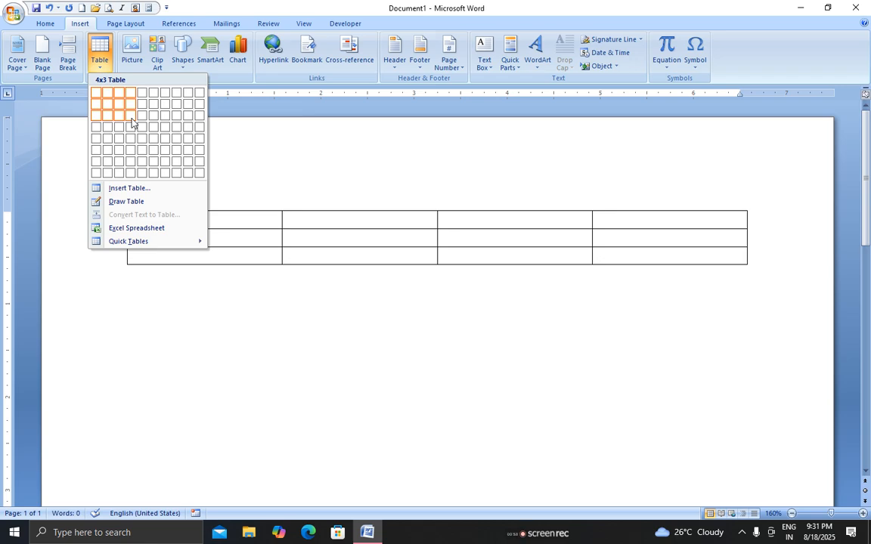
click(123, 190)
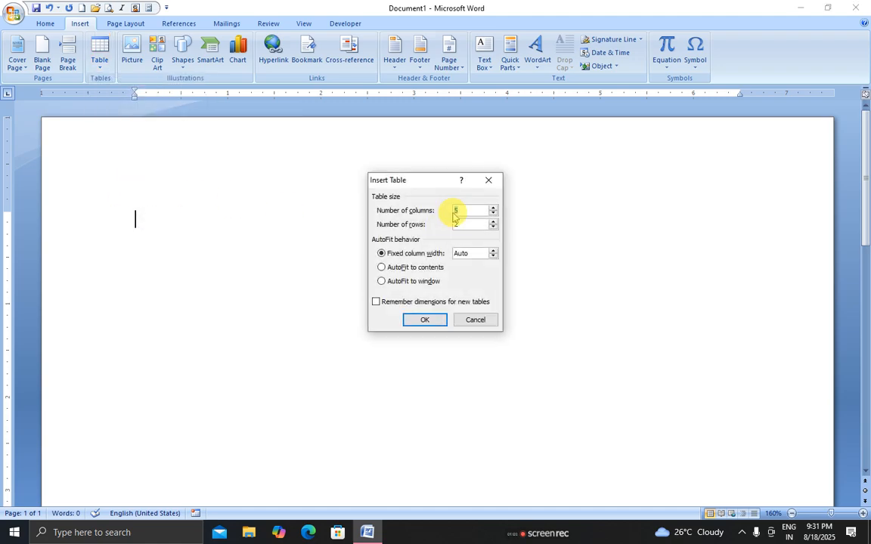
click(493, 215)
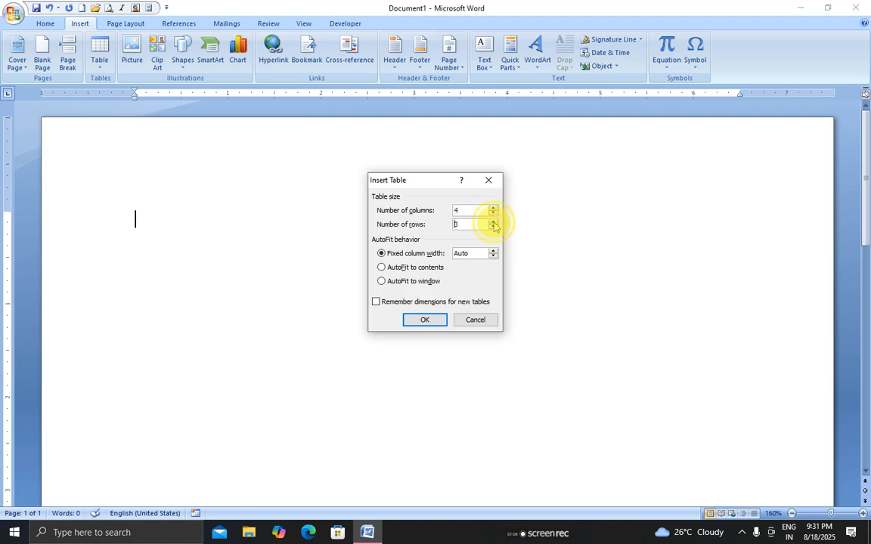
click(493, 223)
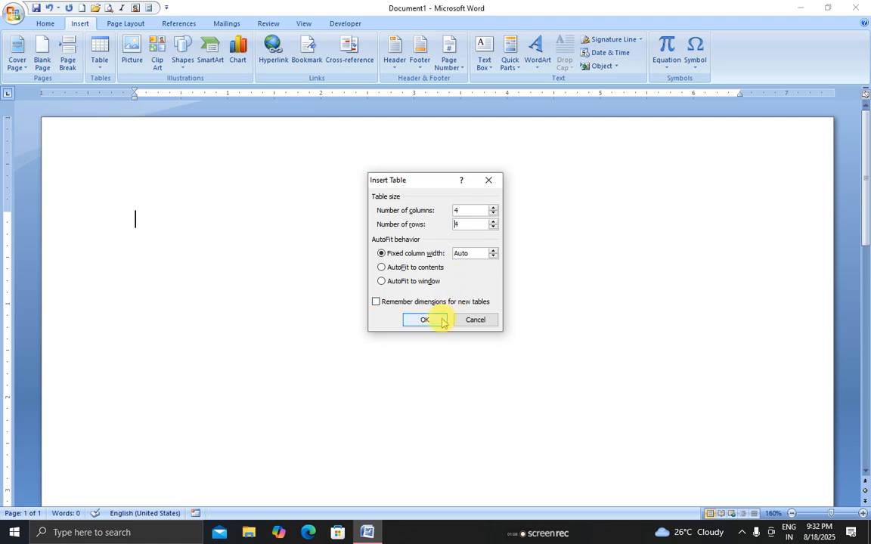
click(432, 320)
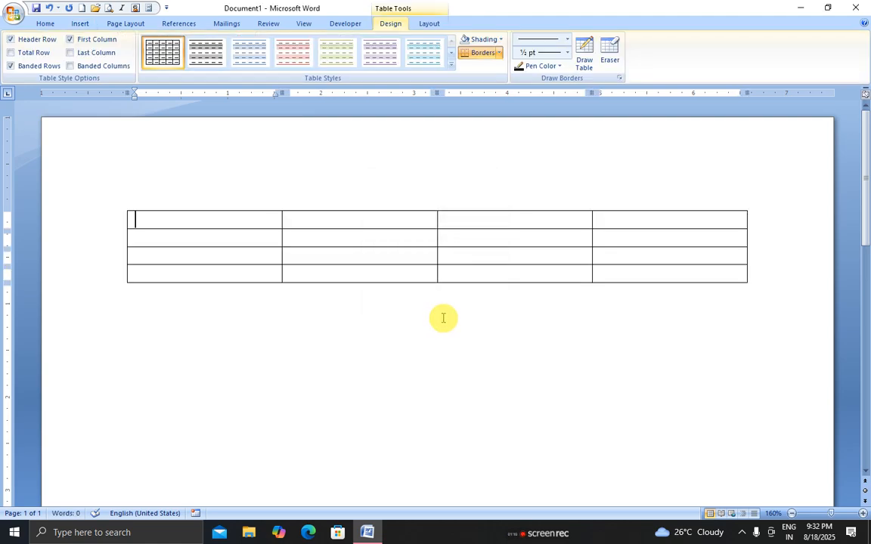
key(ctrl+z)
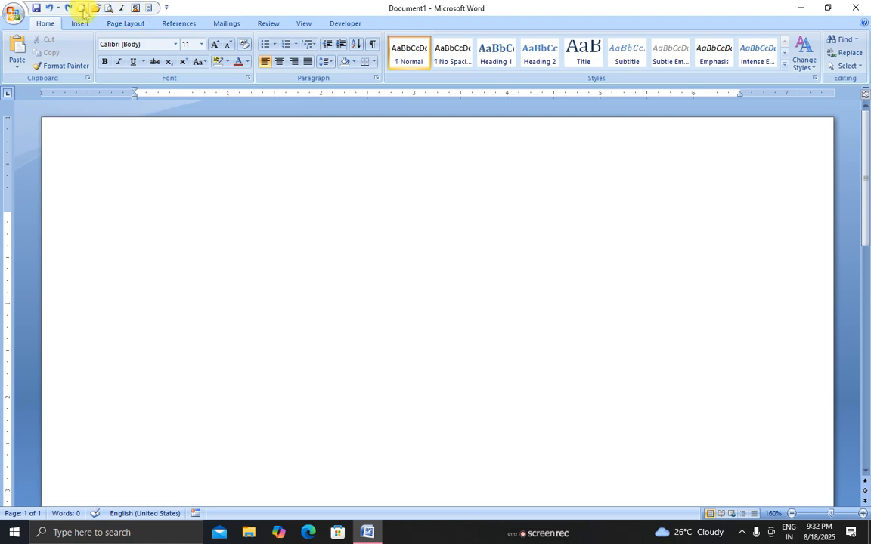
Switch to Draw Table and draw the table outline with three dividers for four columns
click(80, 23)
click(100, 61)
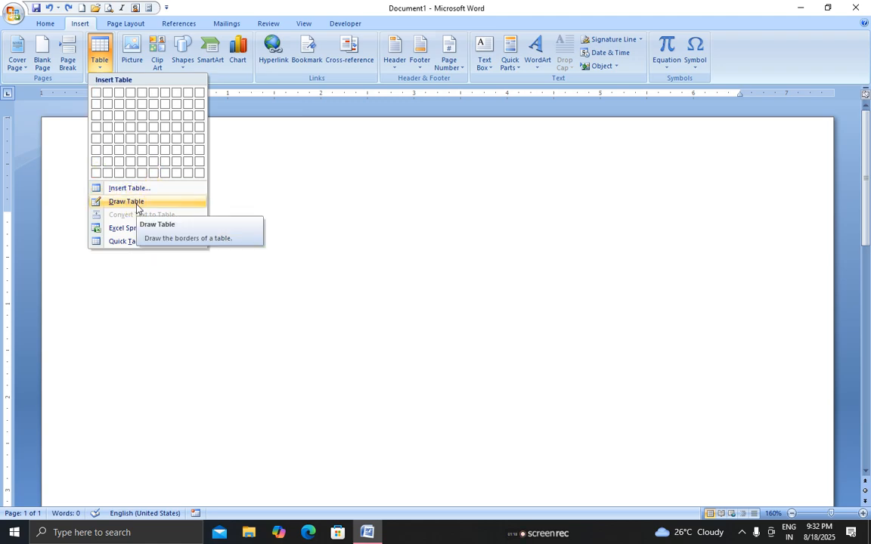
click(126, 202)
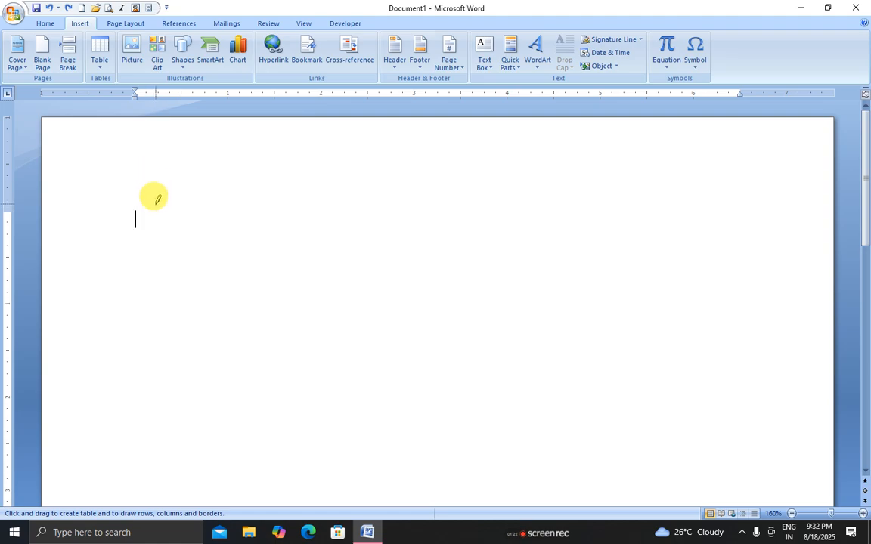
mouse_move(141, 216)
mouse_down()
mouse_move(205, 249)
mouse_move(742, 425)
mouse_up()
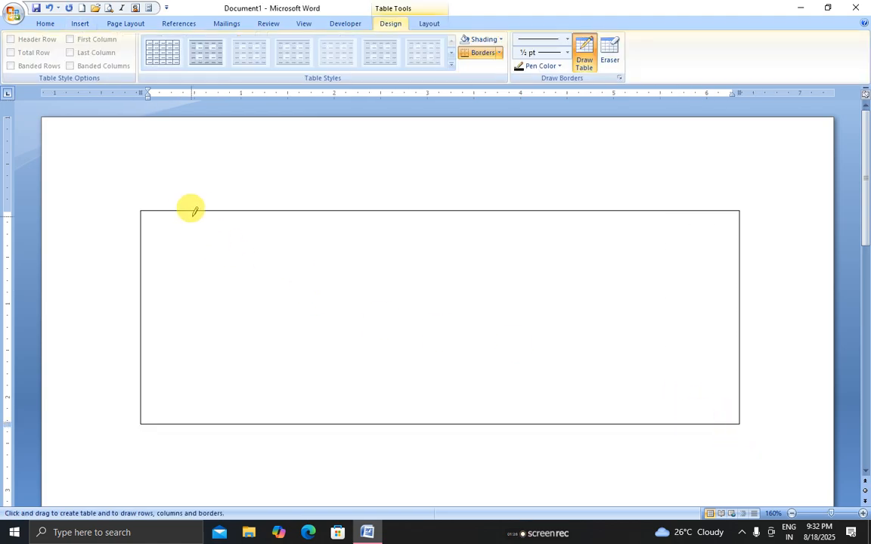
mouse_move(214, 206)
mouse_down()
mouse_move(229, 381)
mouse_move(211, 423)
mouse_up()
drag(362, 214, 362, 422)
drag(551, 211, 561, 387)
Draw four row dividers and split several lower cells with extra short lines
mouse_move(153, 239)
mouse_down()
mouse_move(577, 231)
mouse_move(665, 245)
mouse_up()
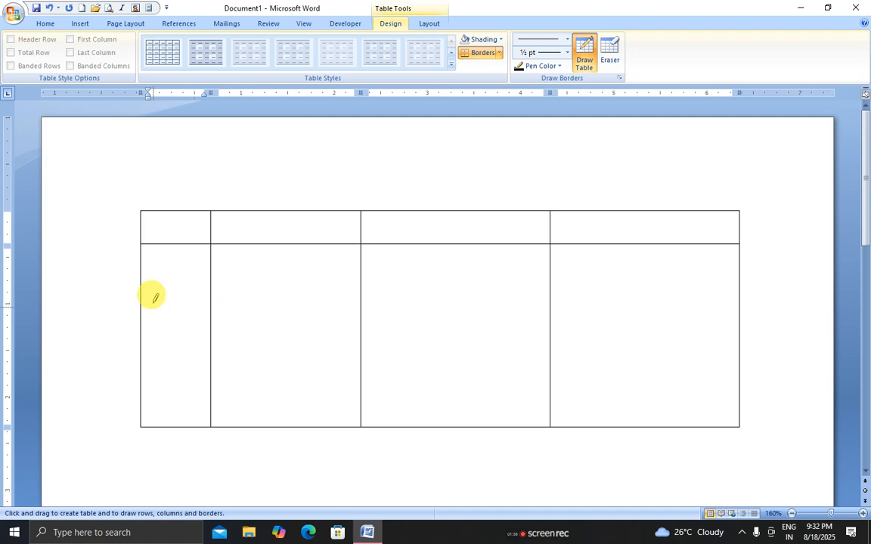
drag(165, 266, 648, 257)
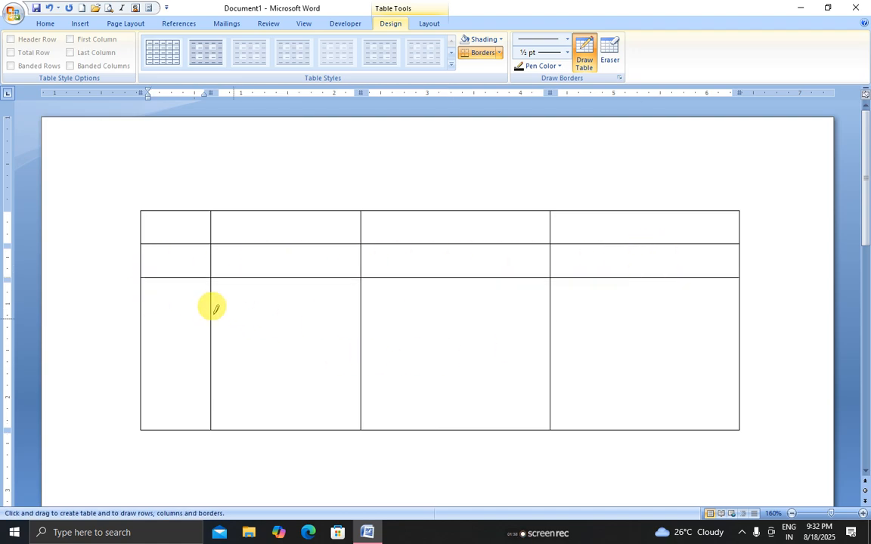
drag(151, 313, 622, 326)
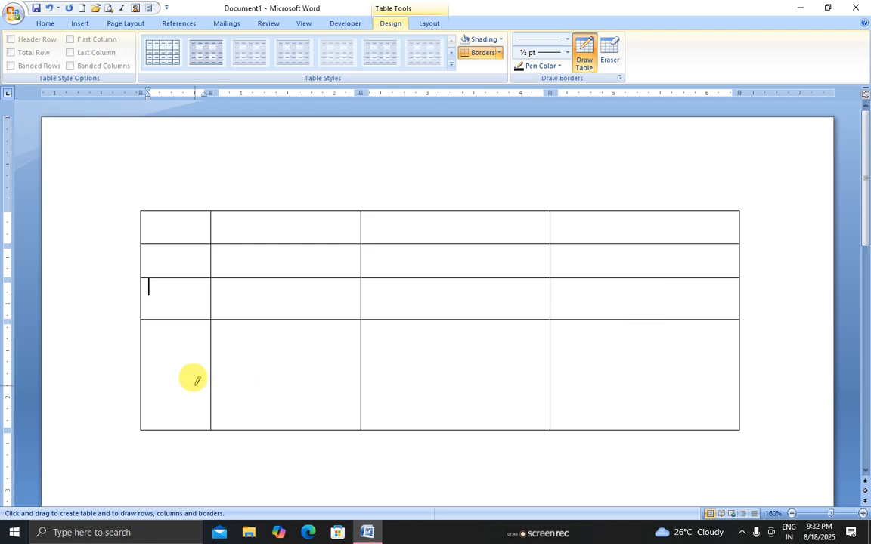
drag(156, 367, 703, 366)
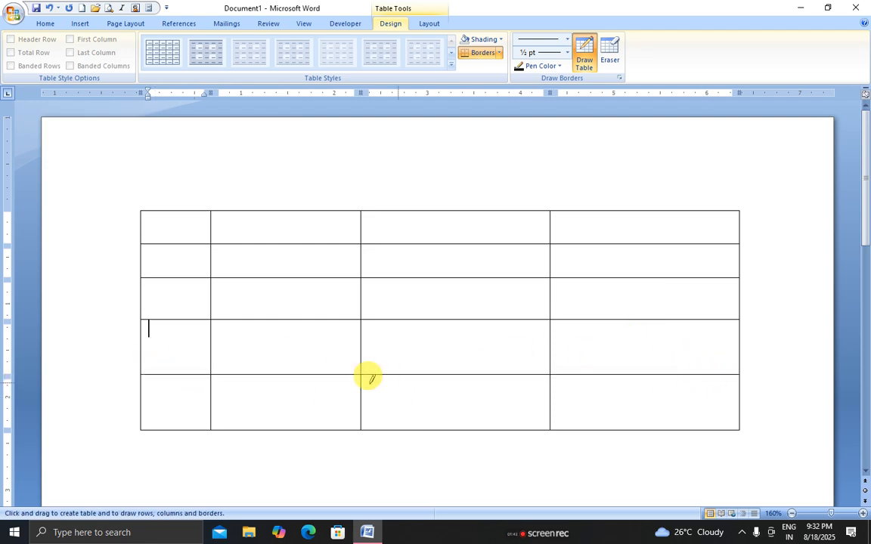
drag(435, 316, 433, 370)
drag(635, 311, 635, 372)
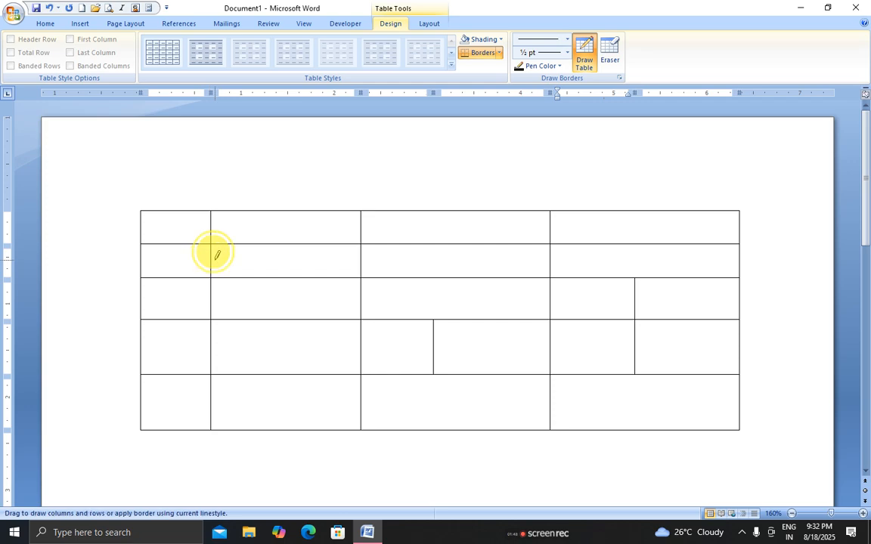
drag(215, 258, 322, 263)
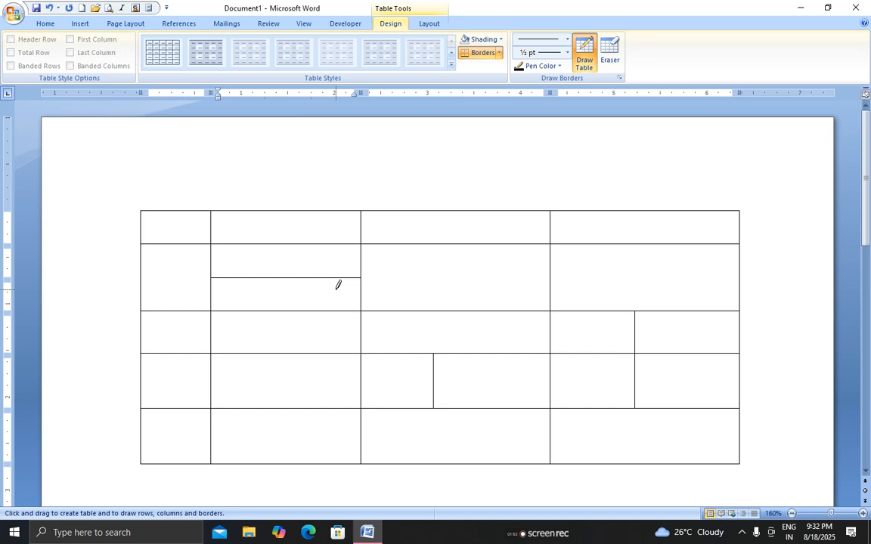
Stop drawing table lines and put the cursor in the top-left cell
click(162, 242)
click(169, 217)
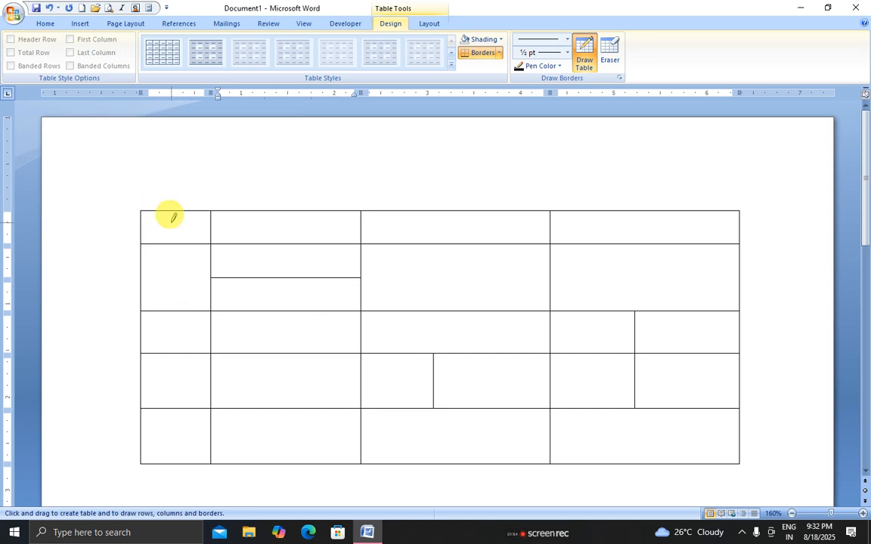
click(167, 218)
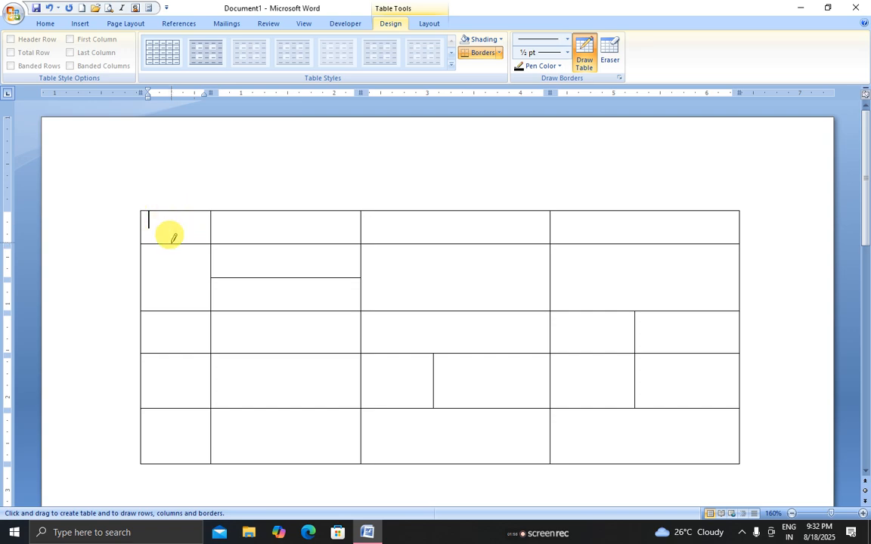
key(Escape)
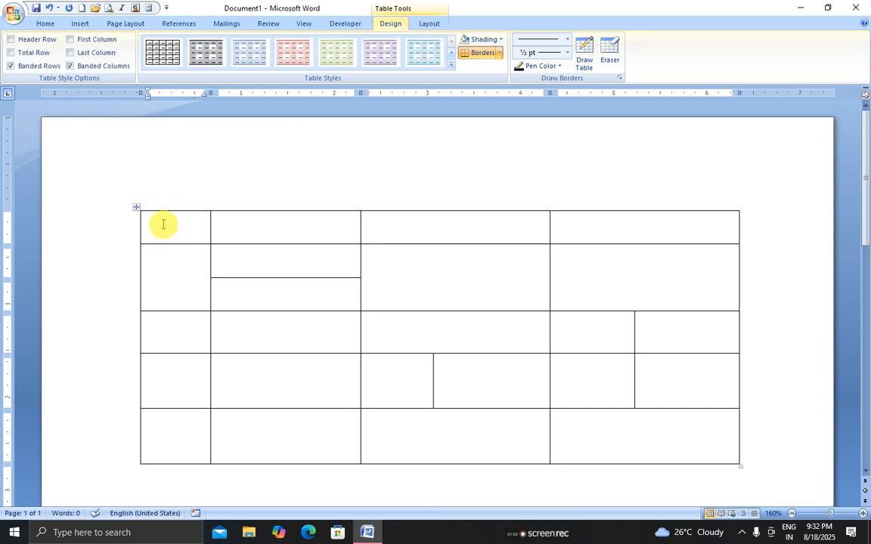
click(177, 218)
Type h, g, gdfg and grg across the table's first row
text(h)
key(Tab)
text(g)
key(Tab)
text(gdfg)
key(Tab)
text(grg)
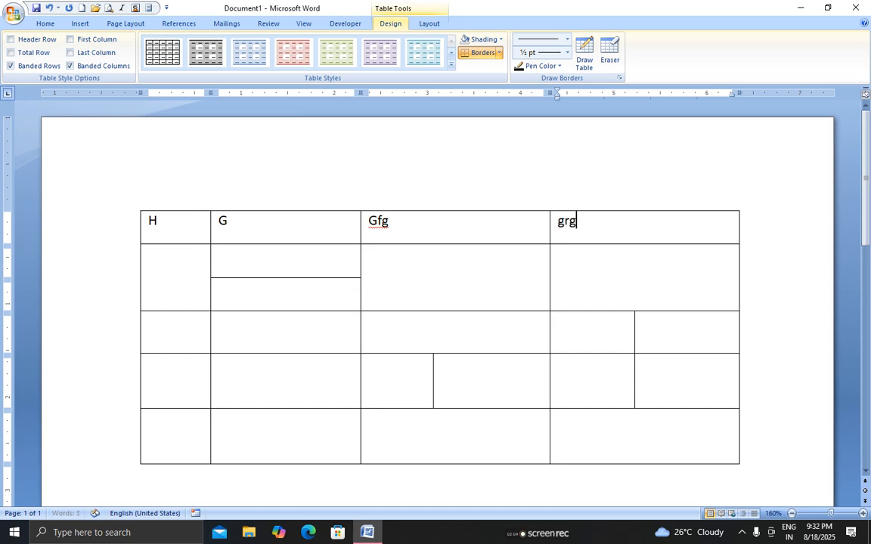
key(Tab)
Fill the following cells with gdfg, gfd, gdg, gdf and gfdg
text(gdfg)
key(Tab)
text(gfd)
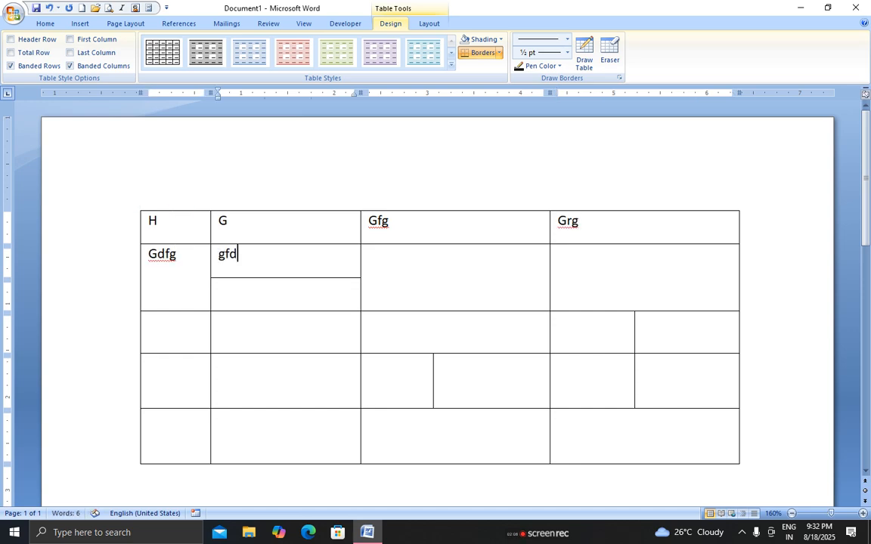
key(Tab)
text(gdg)
key(Tab)
text(gdf)
key(Tab)
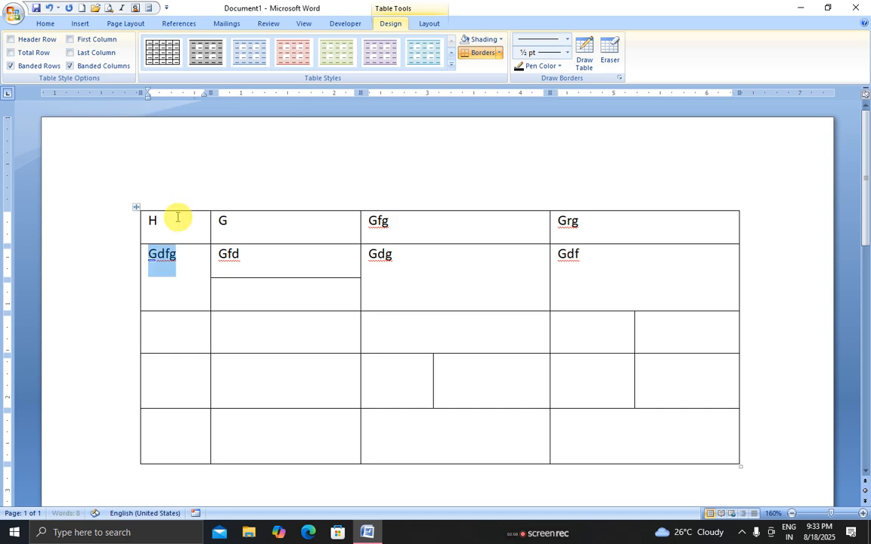
text(gfdg)
key(Tab)
key(Tab)
key(Tab)
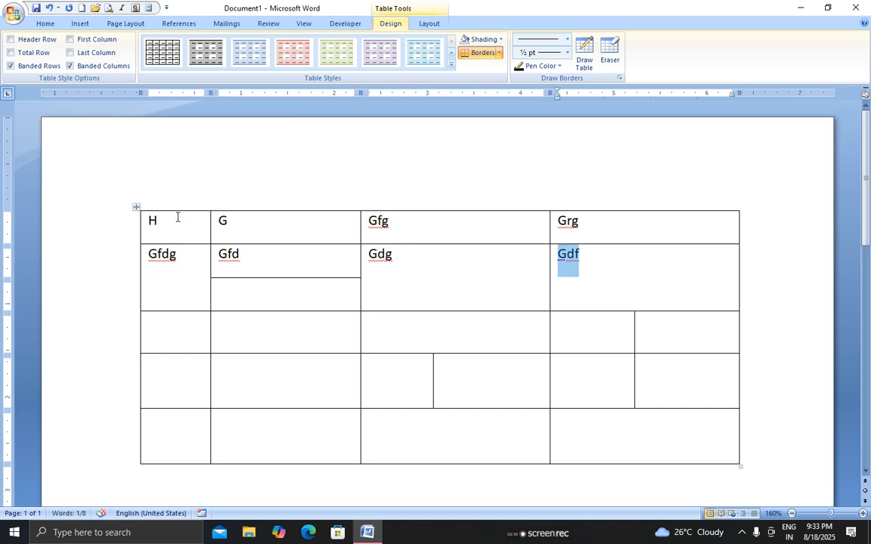
Type hgg into the empty cell under Gfd
click(177, 217)
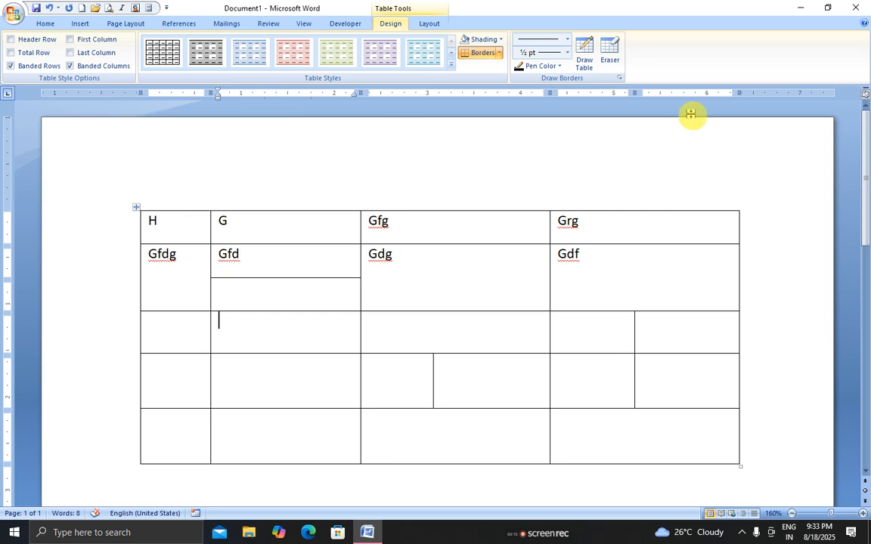
click(258, 296)
text(hgg)
click(264, 324)
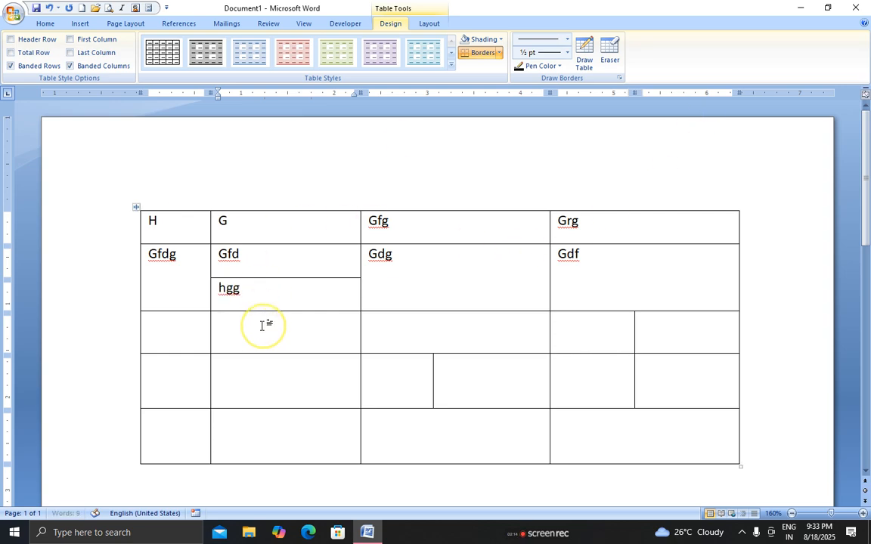
Add a new bottom row with Fdgf, Hfjh and Gdhg, then move below the table
click(576, 445)
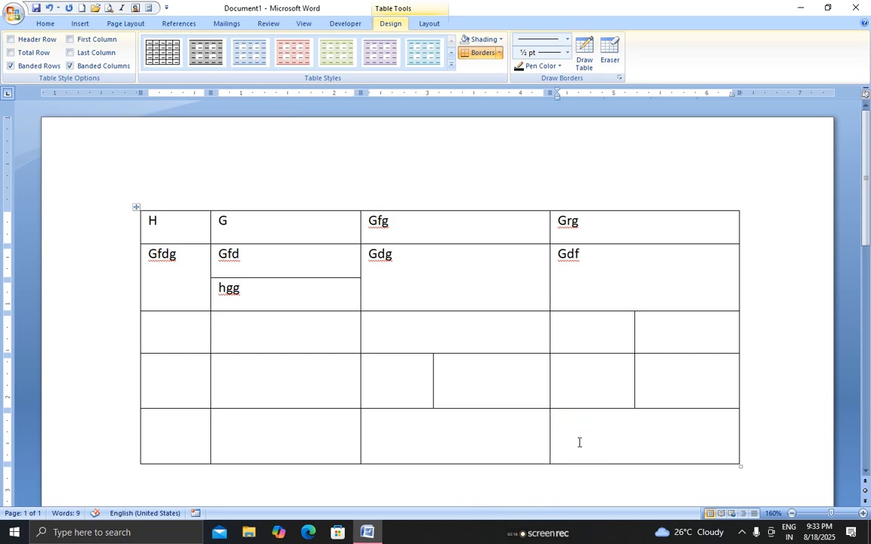
key(Tab)
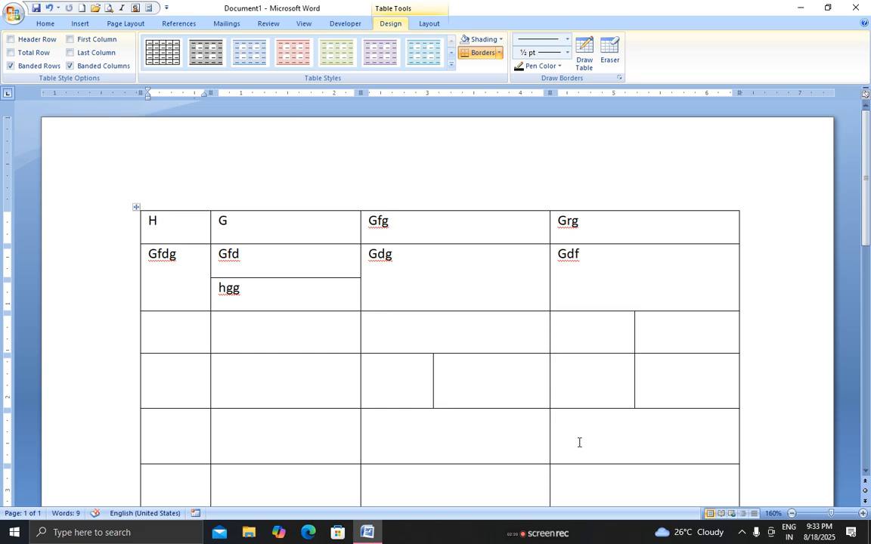
scroll(359, 348, down, 3)
text(fdgf)
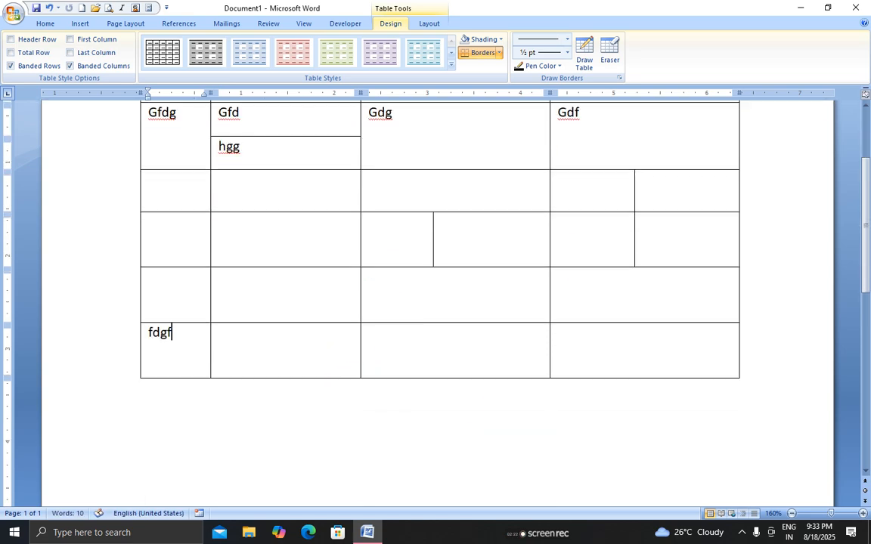
key(Tab)
text(hfjh)
key(Tab)
text(gd)
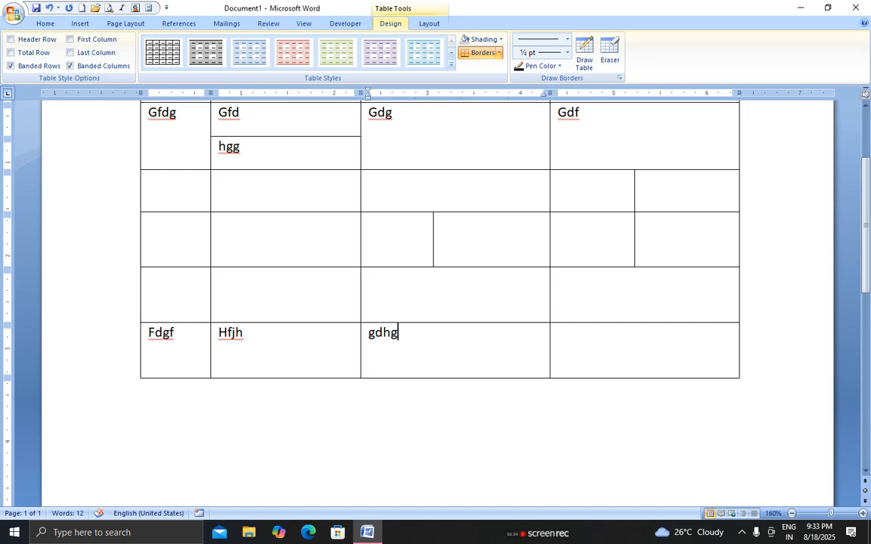
key(Down)
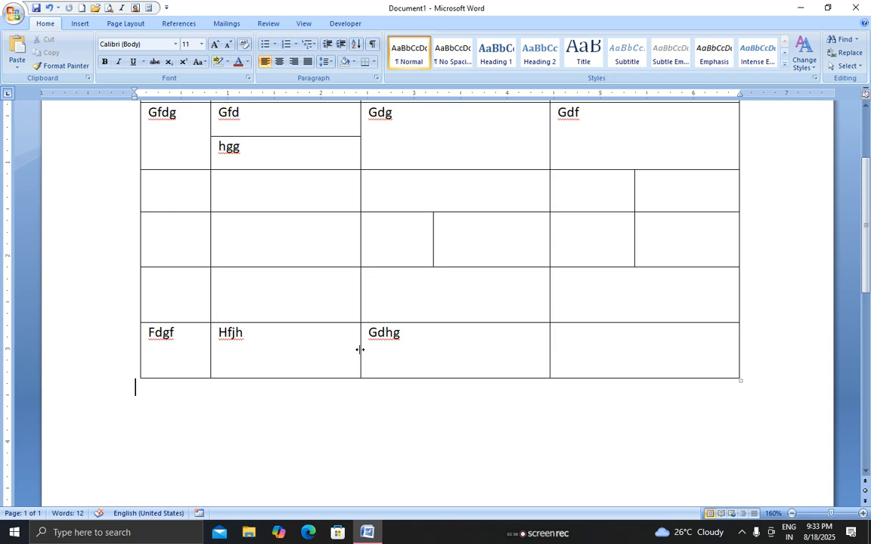
click(79, 23)
Click into the empty cell under hgg and show the Table Tools Layout commands
click(99, 55)
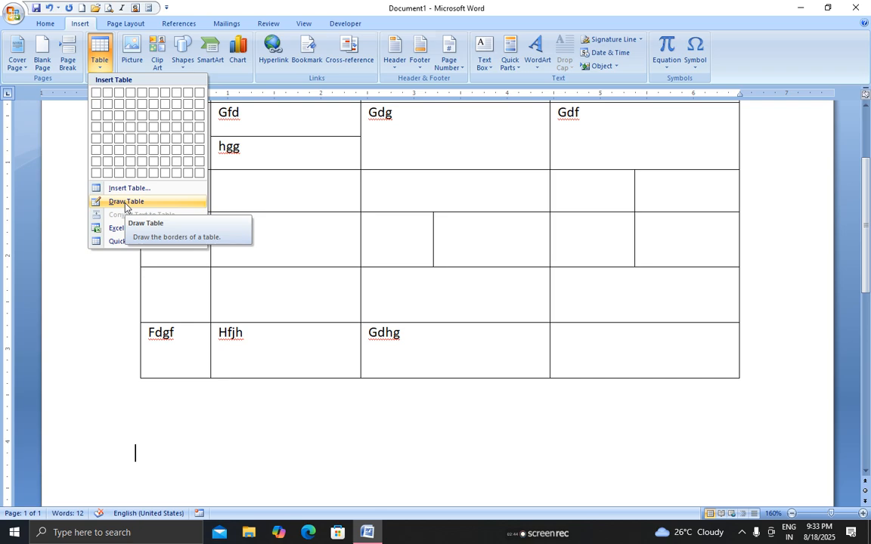
scroll(325, 294, up, 3)
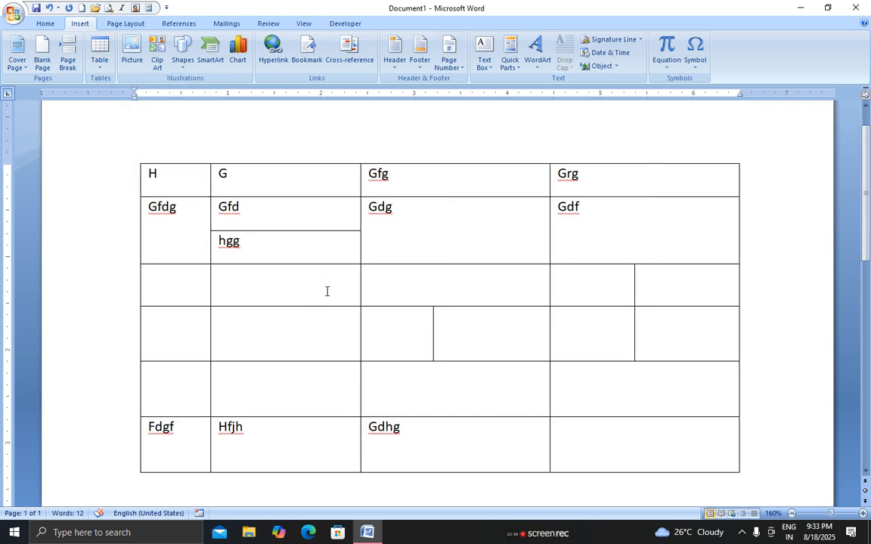
click(284, 275)
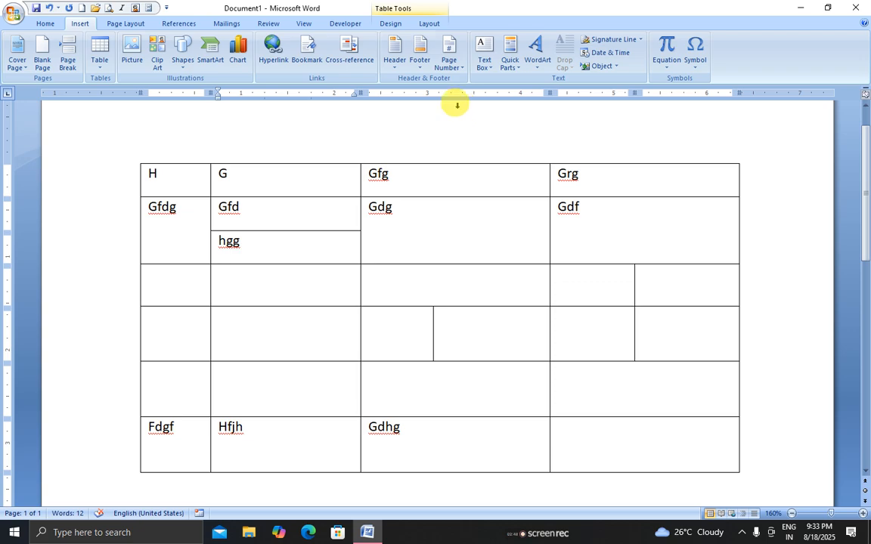
click(390, 24)
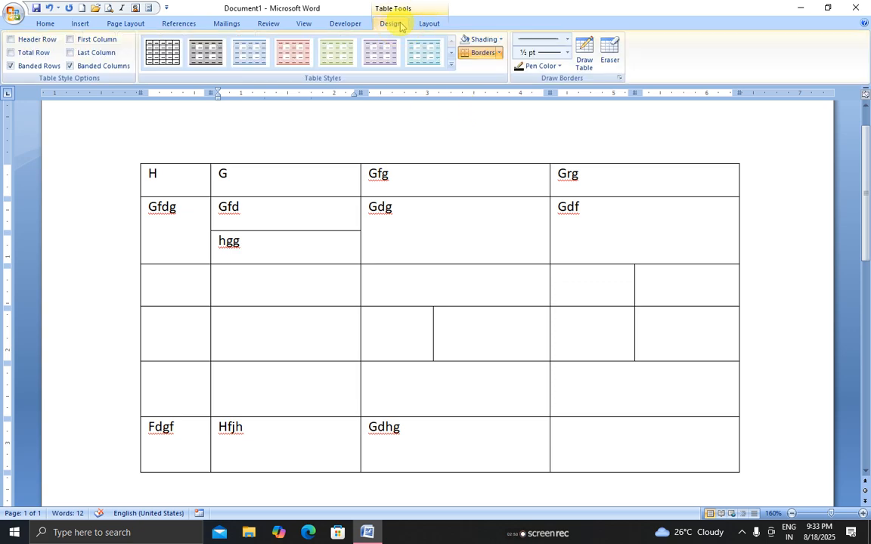
click(429, 24)
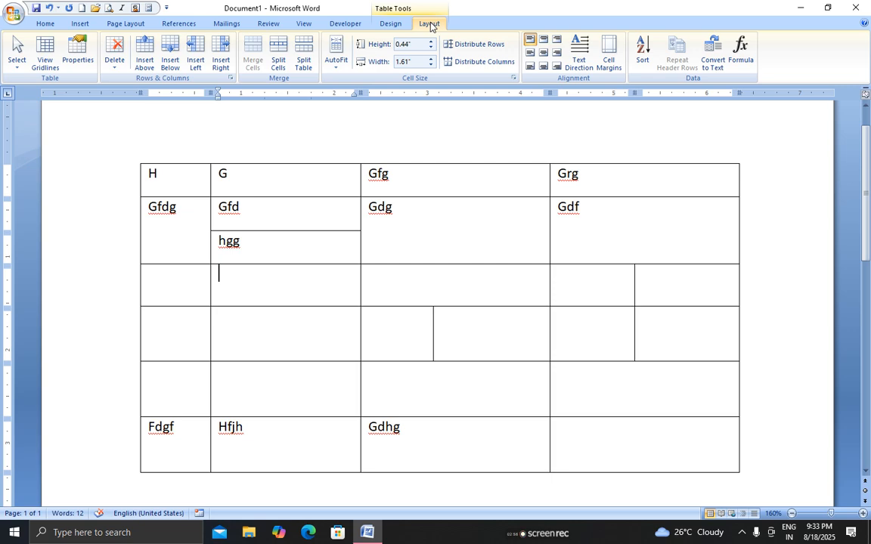
Select cells in the fourth row, dismissing the Delete menu without changes
click(404, 339)
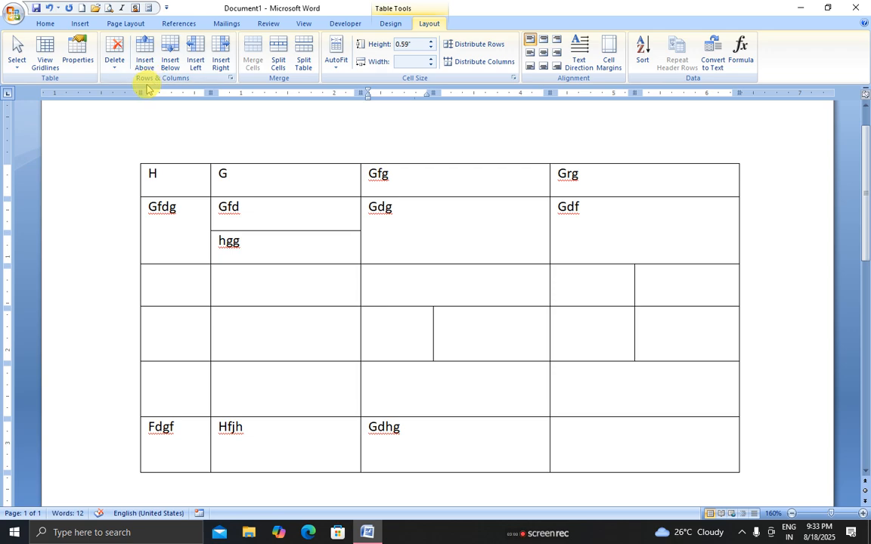
click(113, 73)
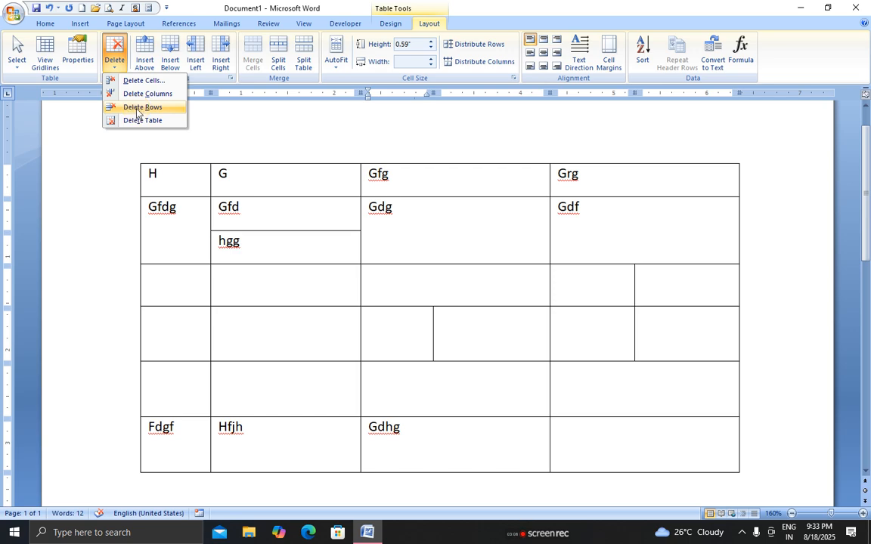
click(375, 334)
click(473, 334)
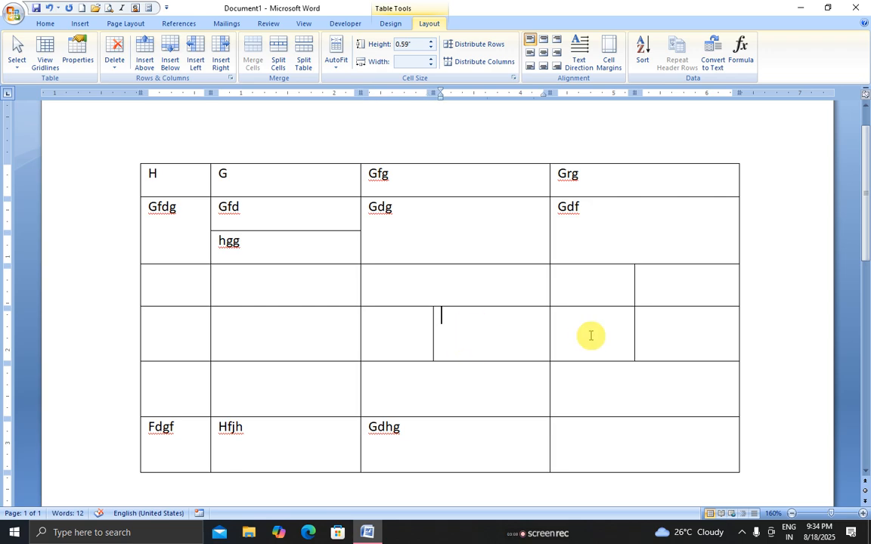
drag(667, 330, 292, 352)
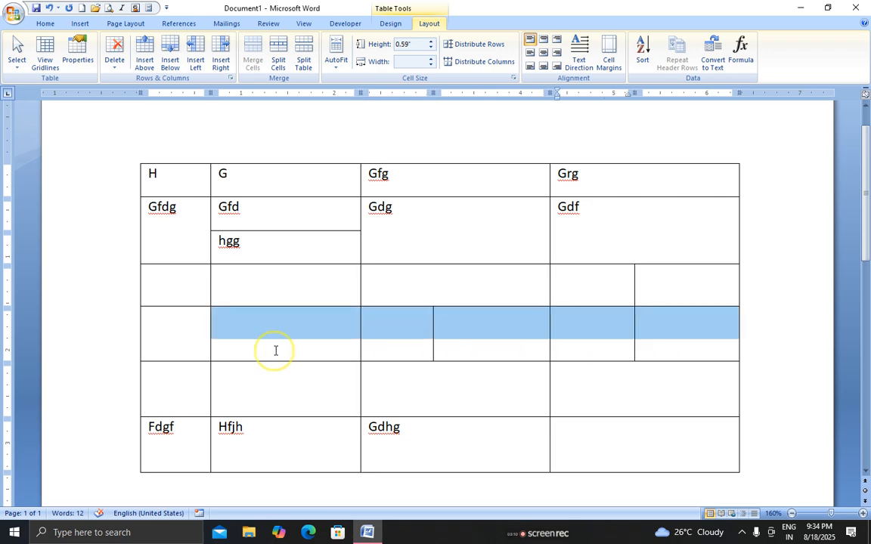
click(190, 348)
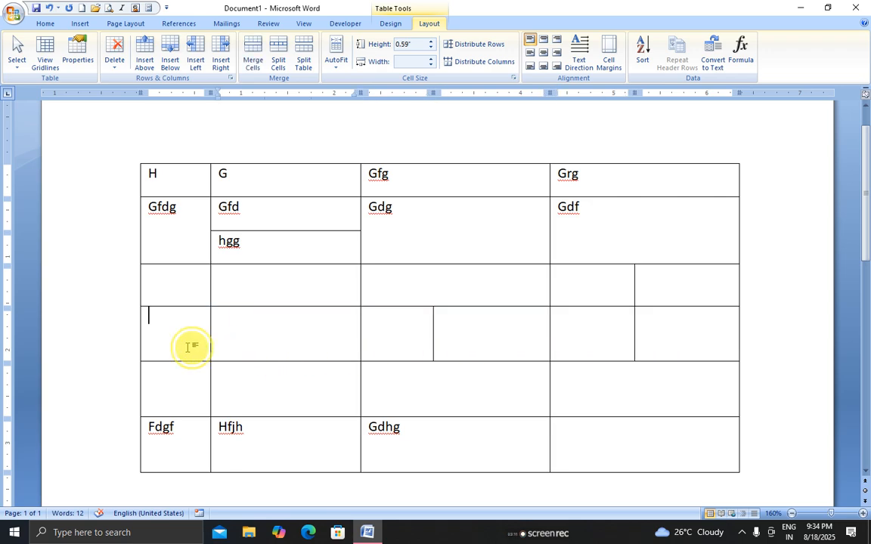
click(376, 330)
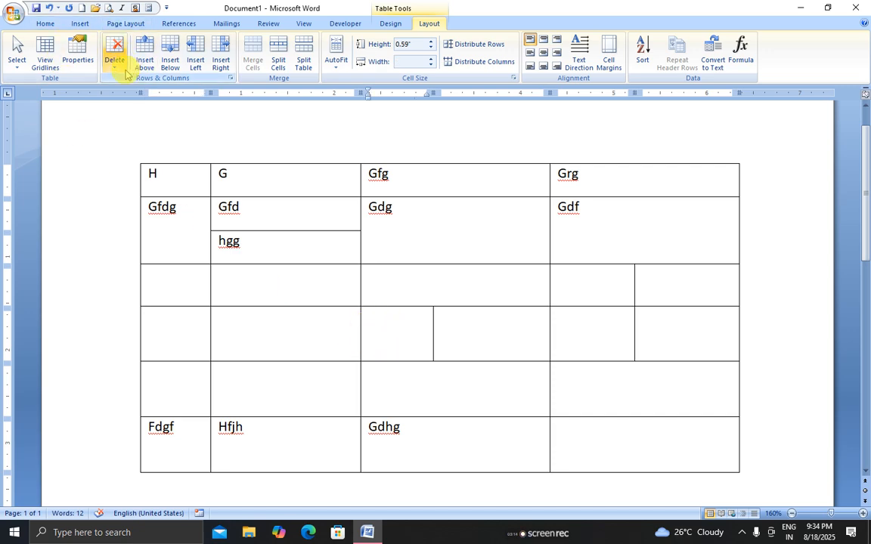
click(188, 340)
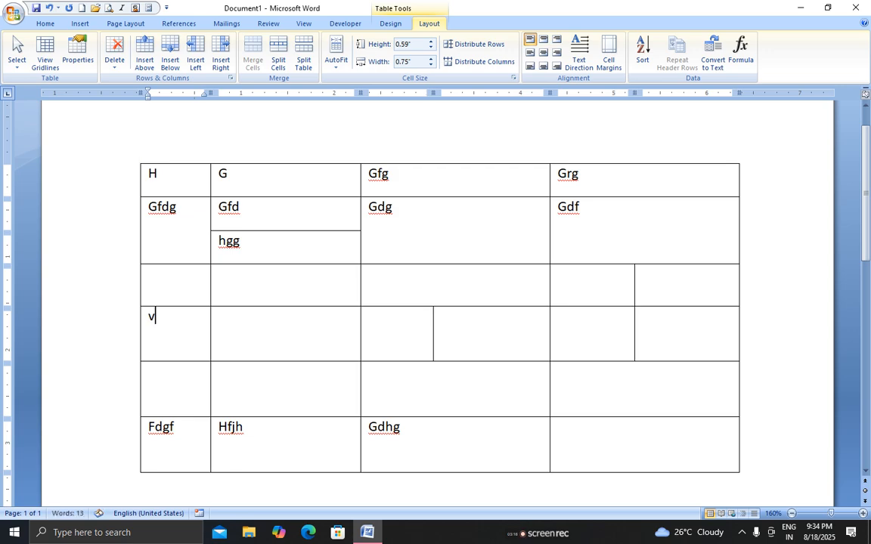
Delete the fourth row with the split cells using Delete Rows
scroll(306, 324, up, 1)
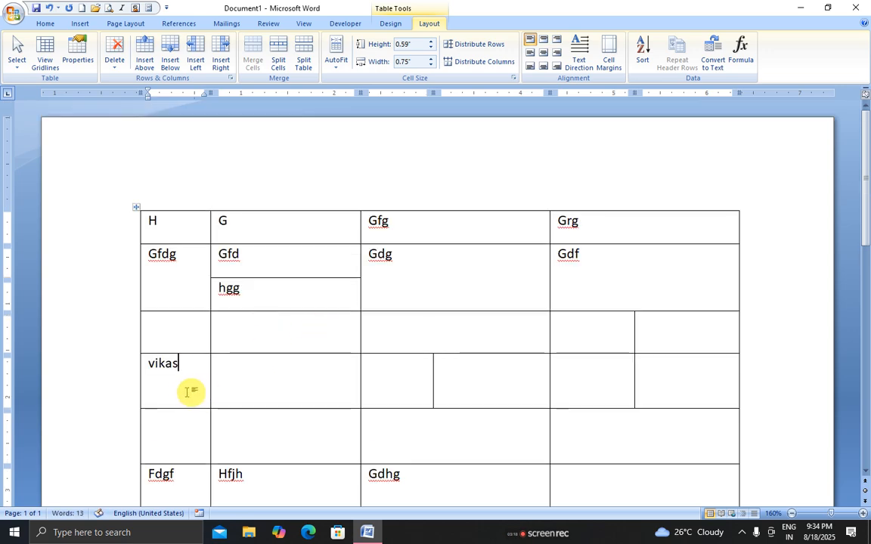
drag(185, 387, 660, 385)
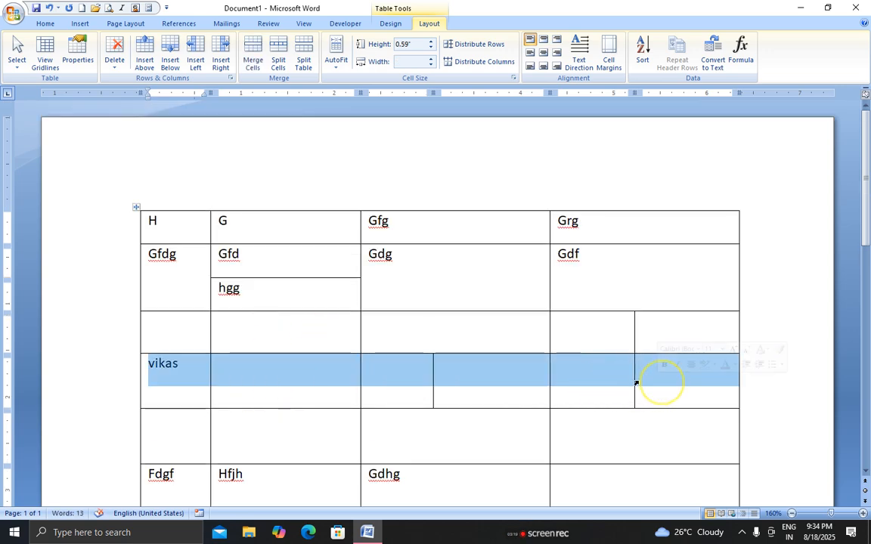
click(300, 383)
click(202, 383)
click(455, 381)
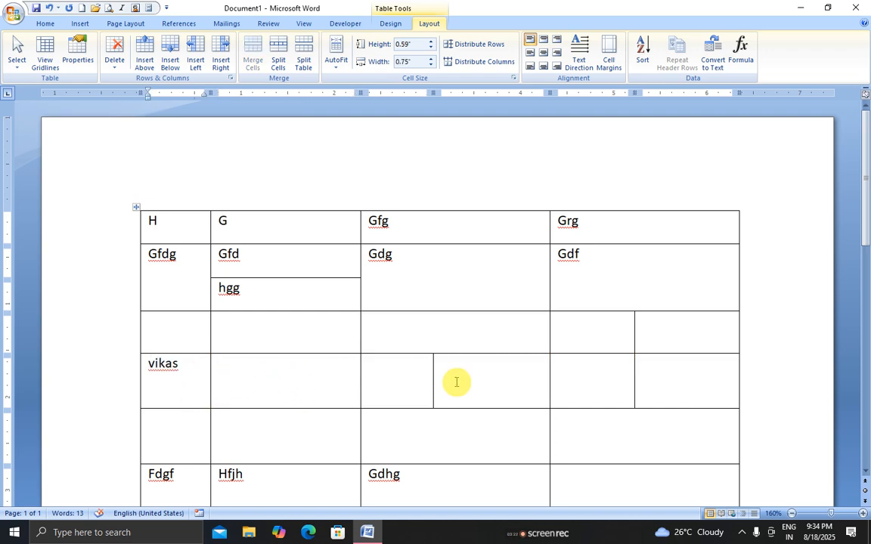
click(112, 60)
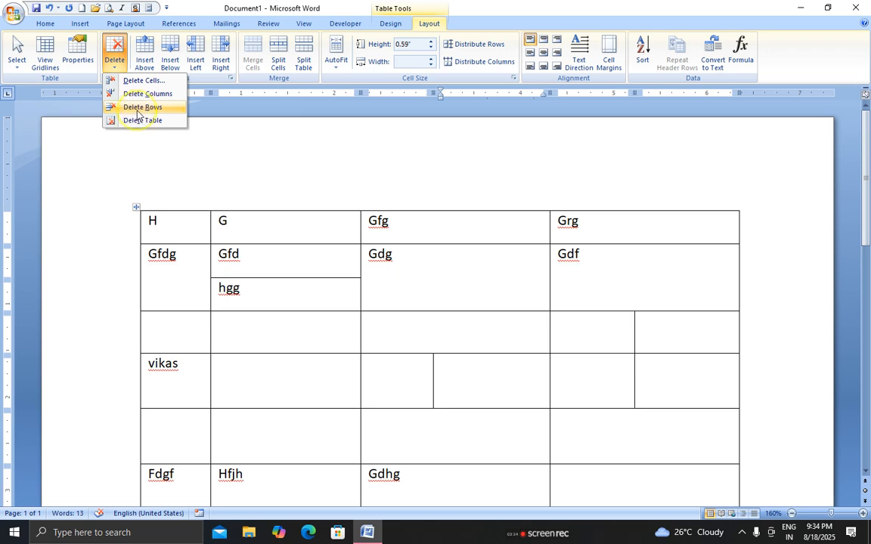
click(139, 107)
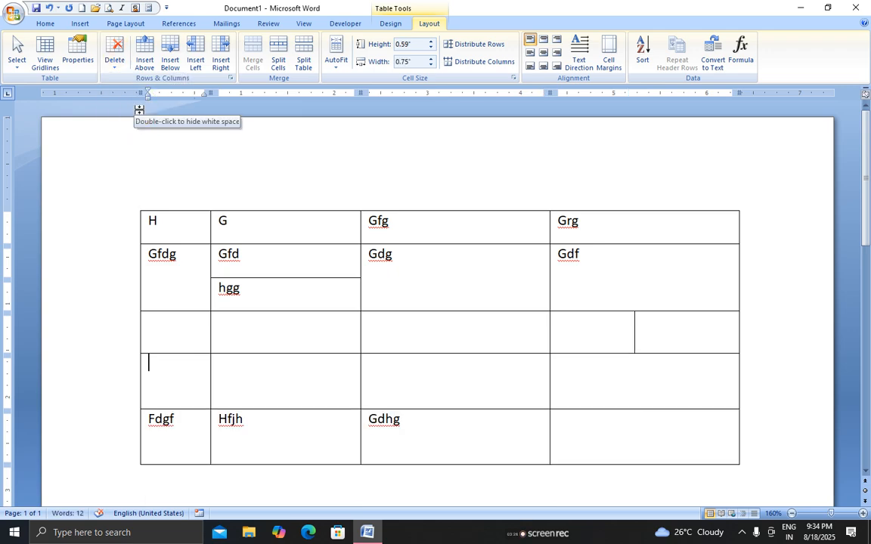
click(270, 266)
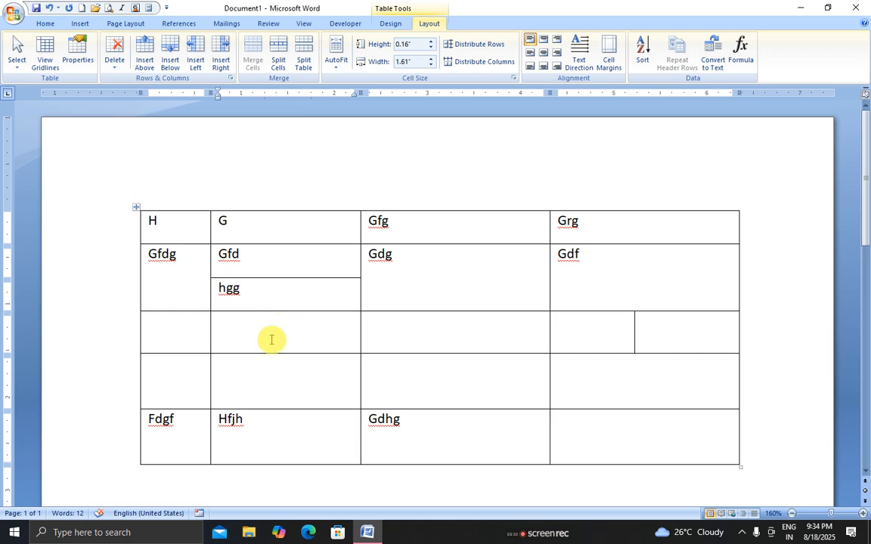
Delete the second column holding G, Gfd, hgg and Hfjh
click(257, 359)
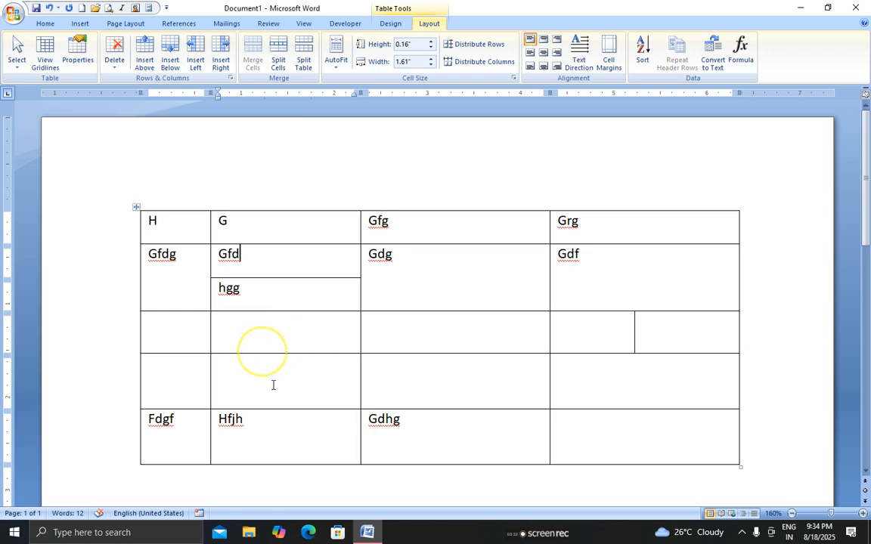
click(115, 52)
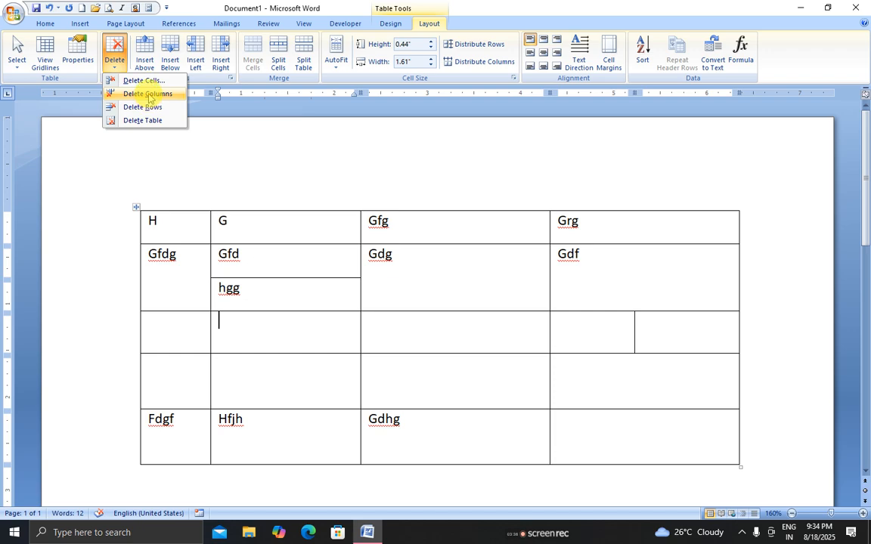
click(145, 93)
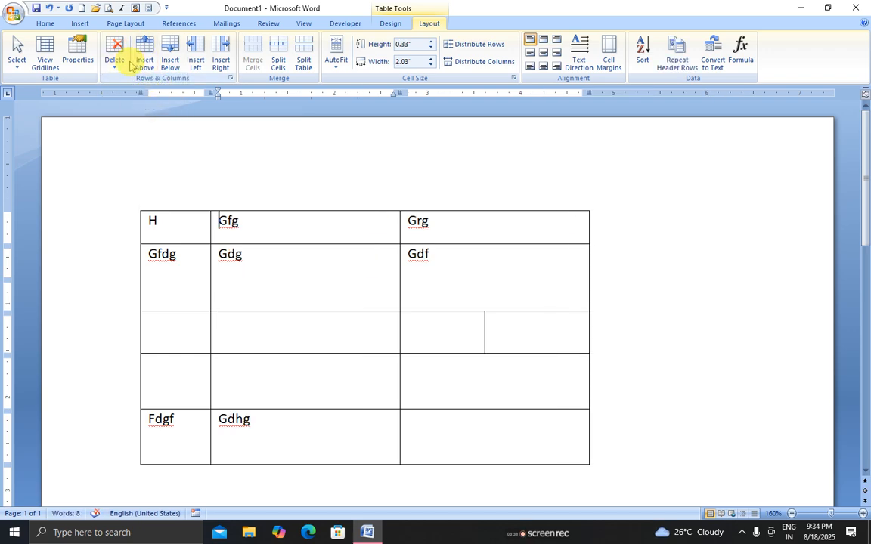
Delete an empty third-row cell with Shift cells left
click(467, 340)
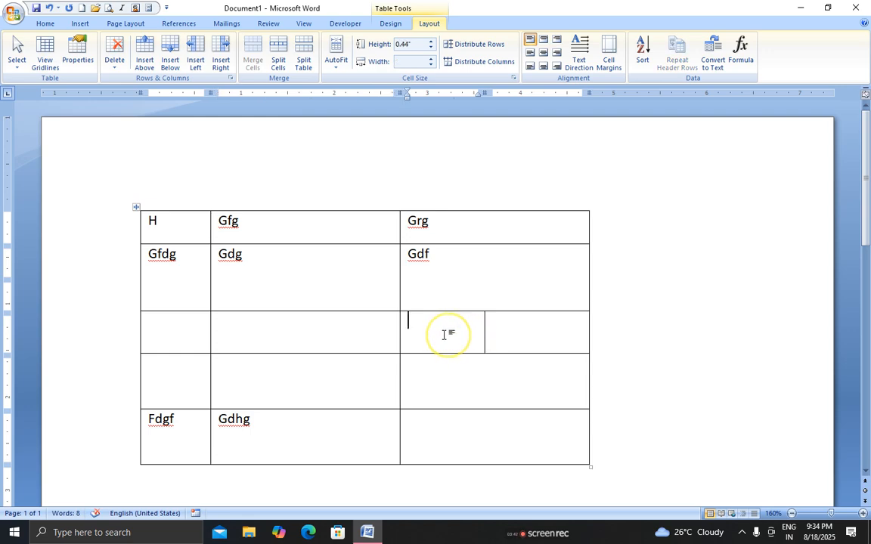
click(114, 54)
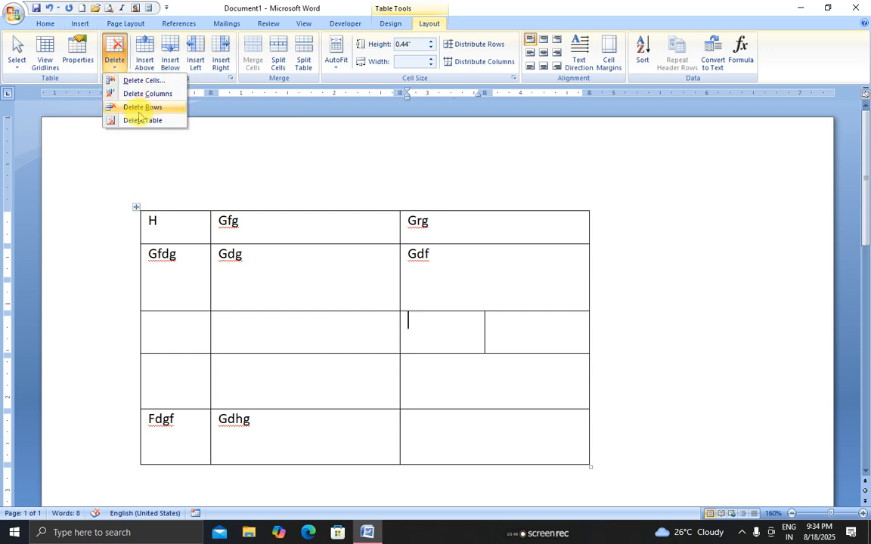
click(143, 81)
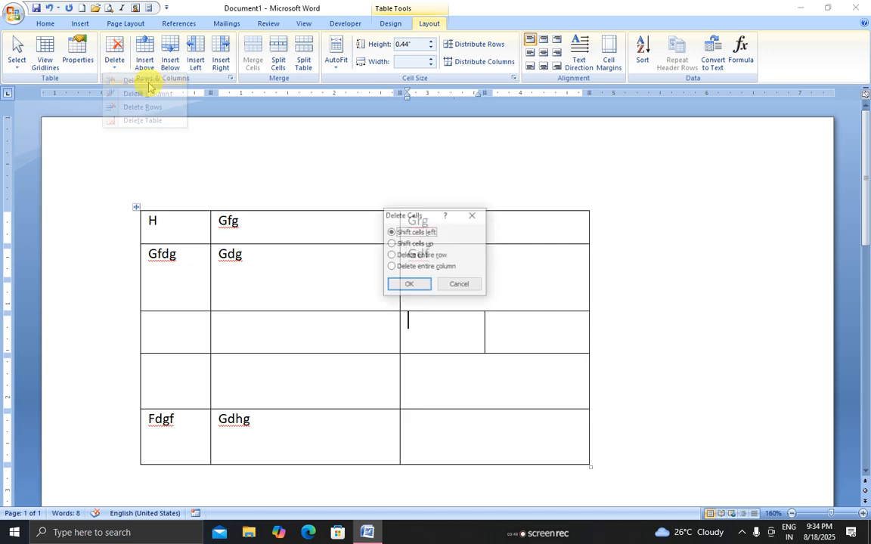
click(407, 284)
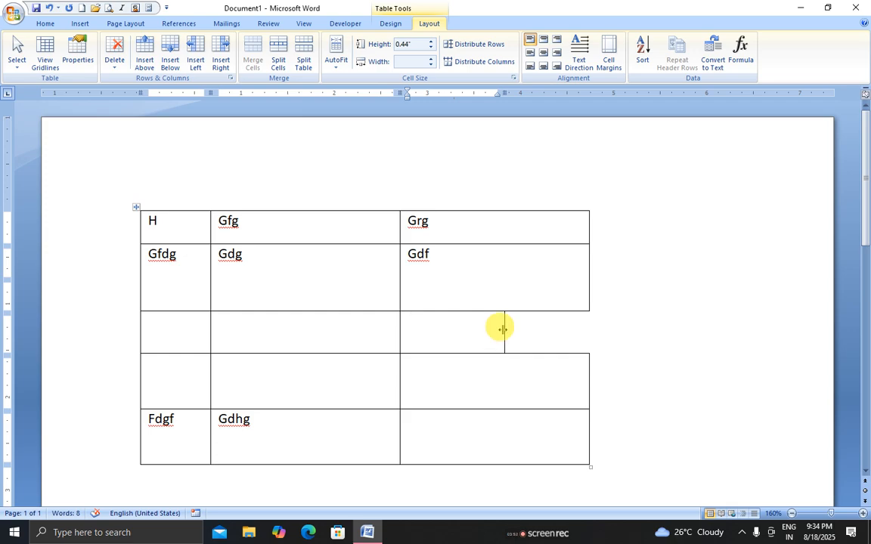
Stretch the third row to the right edge and drag column borders so all rows align in three columns
drag(502, 329, 589, 330)
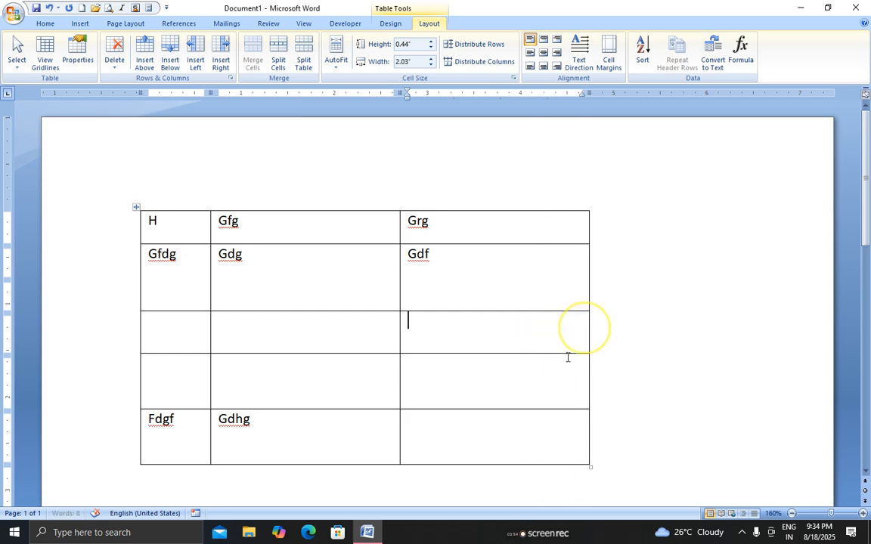
click(552, 357)
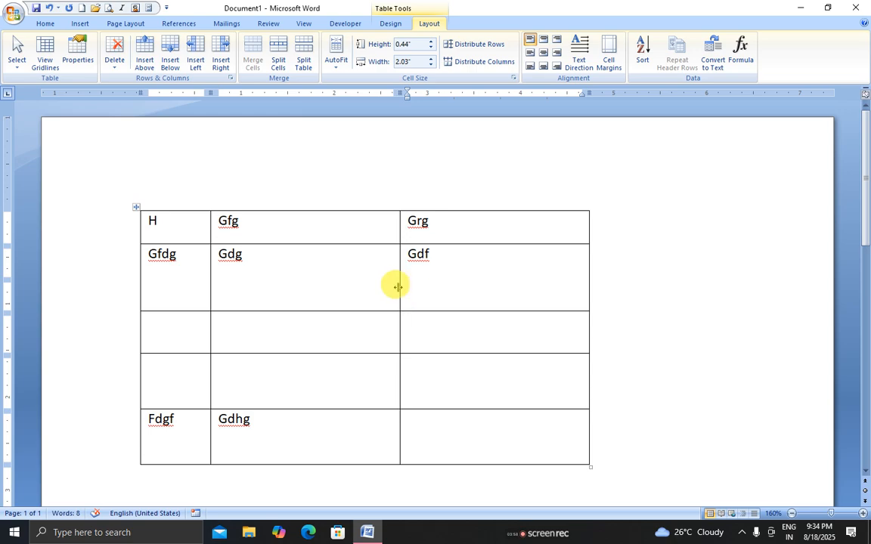
drag(398, 287, 332, 294)
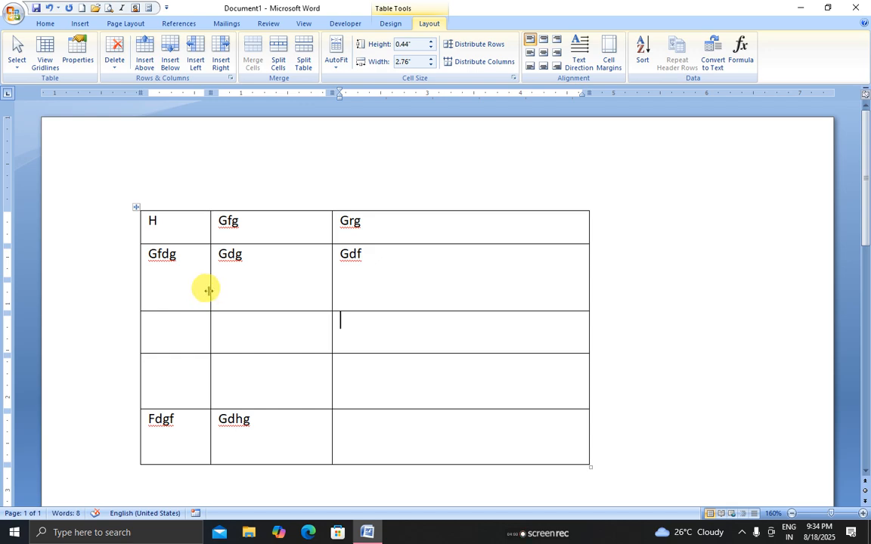
drag(208, 291, 269, 295)
drag(331, 296, 453, 299)
drag(389, 311, 382, 276)
click(208, 229)
click(354, 287)
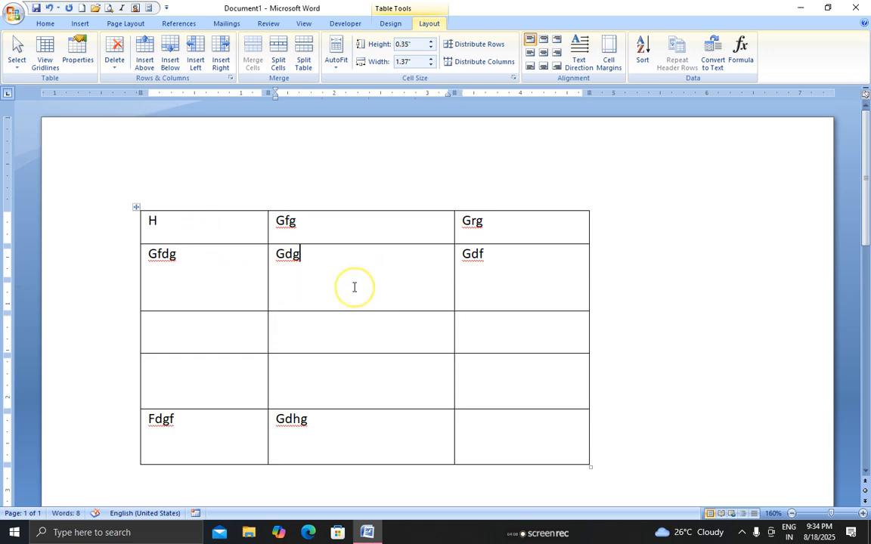
click(467, 285)
click(211, 297)
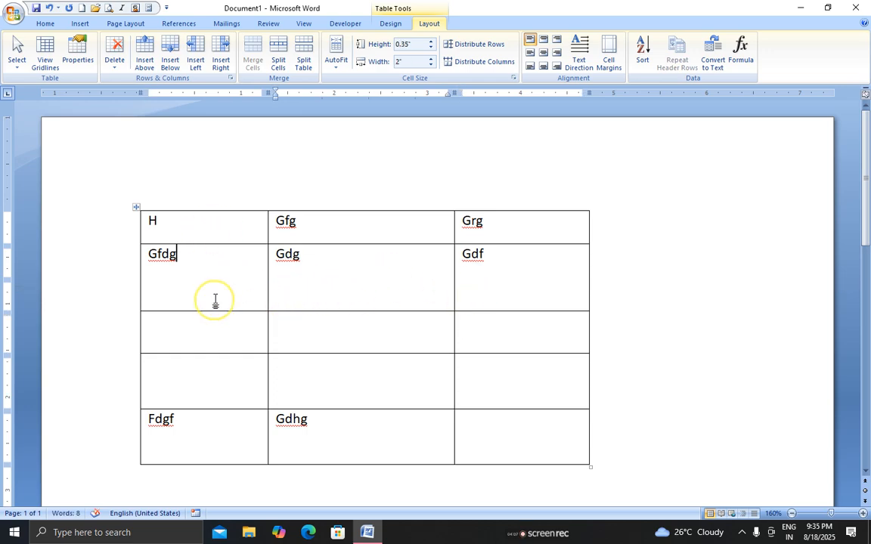
click(213, 226)
click(303, 280)
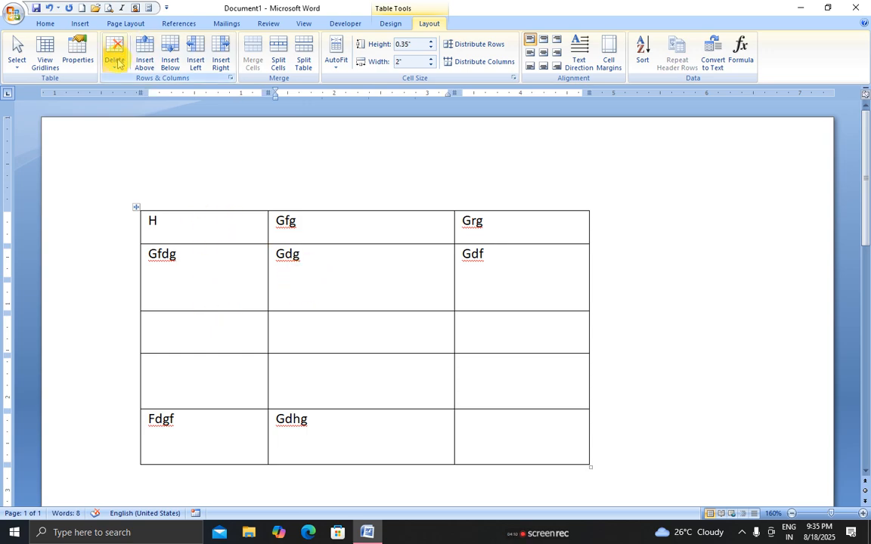
Delete the entire table and insert a fresh 4x4 table in its place
click(118, 70)
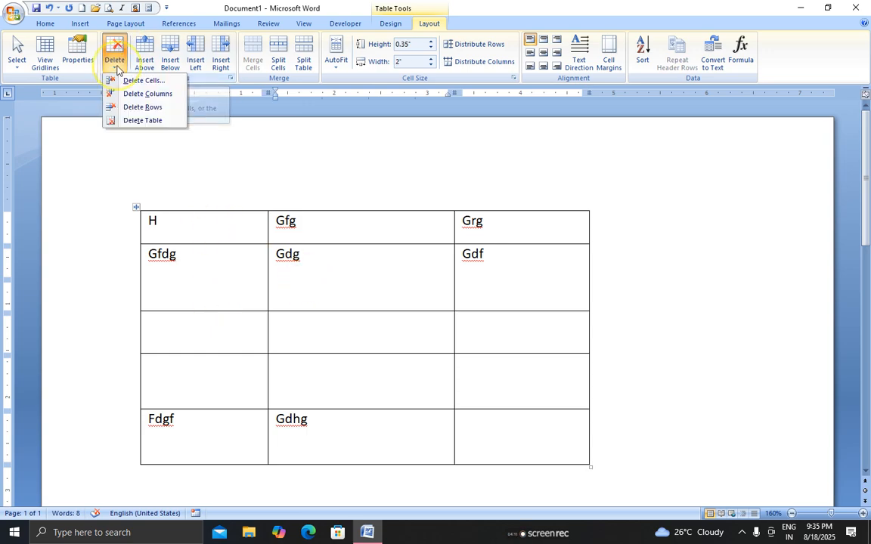
click(149, 122)
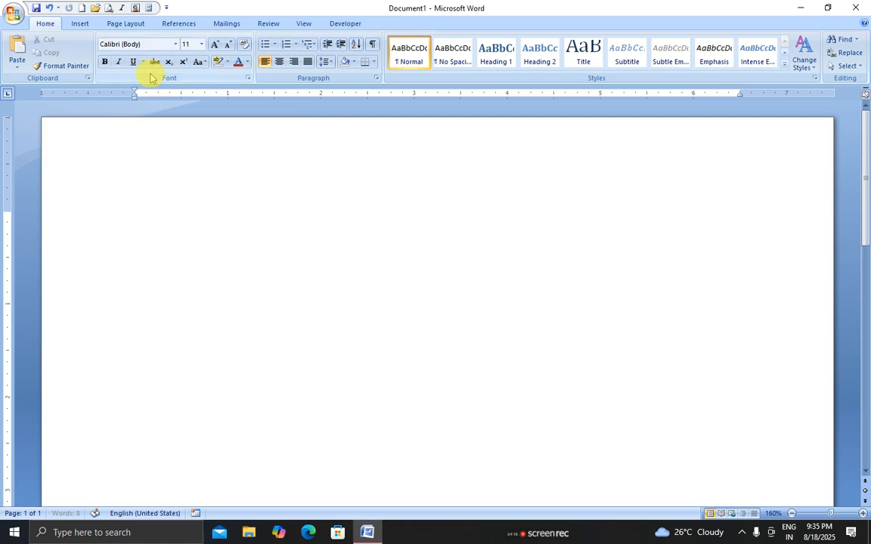
click(81, 23)
click(94, 60)
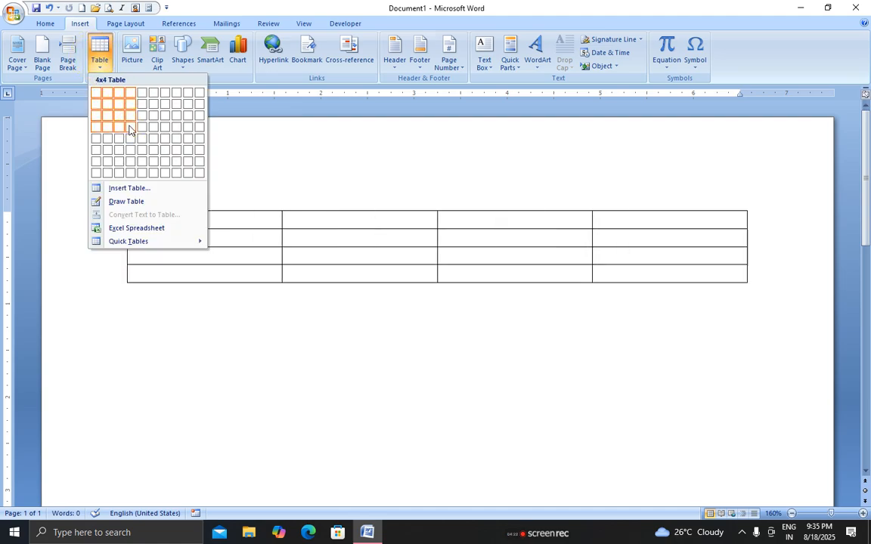
click(130, 129)
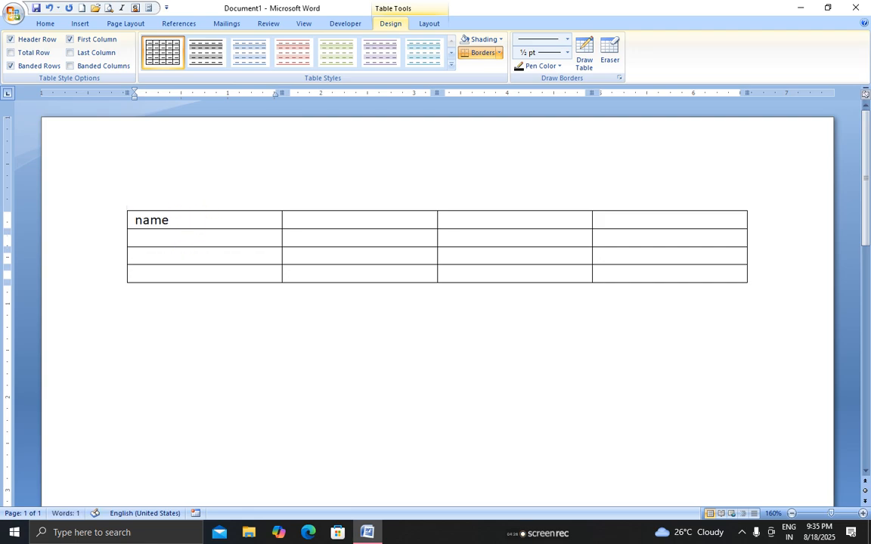
Type the header labels Address, Mo and State after Name
key(Tab)
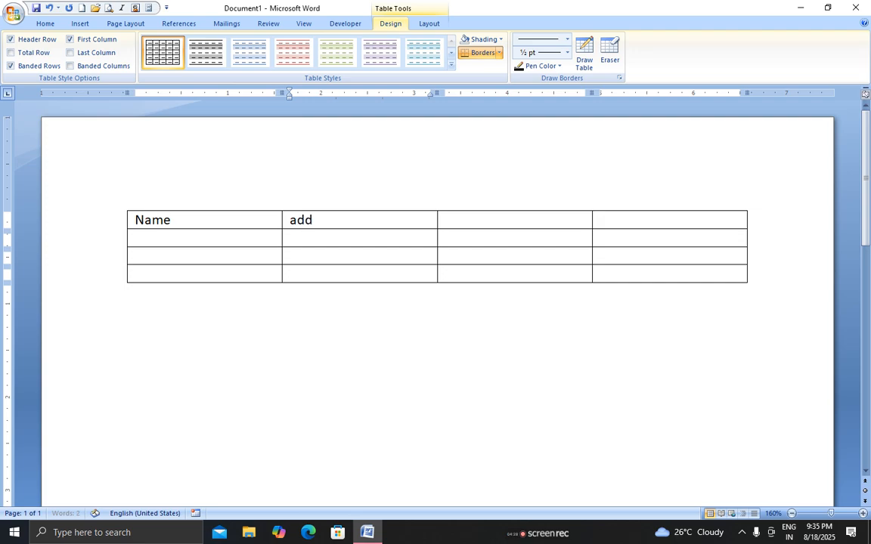
text(address)
key(Tab)
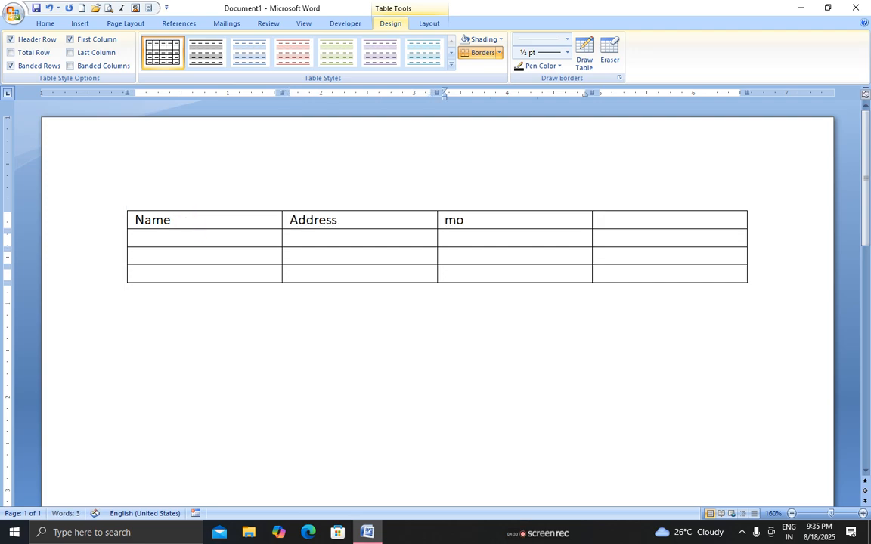
text(mo)
key(Tab)
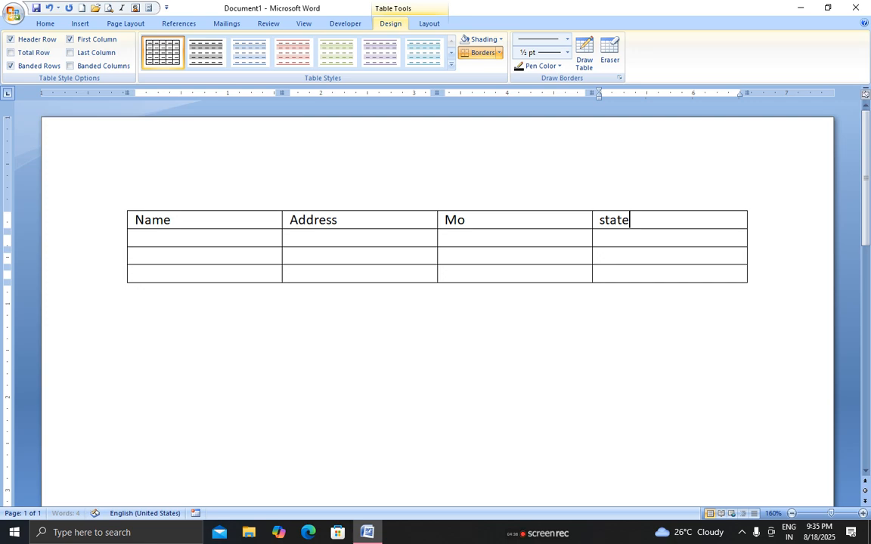
text(state)
Enter a contact's name and mobile number in the second row
key(Tab)
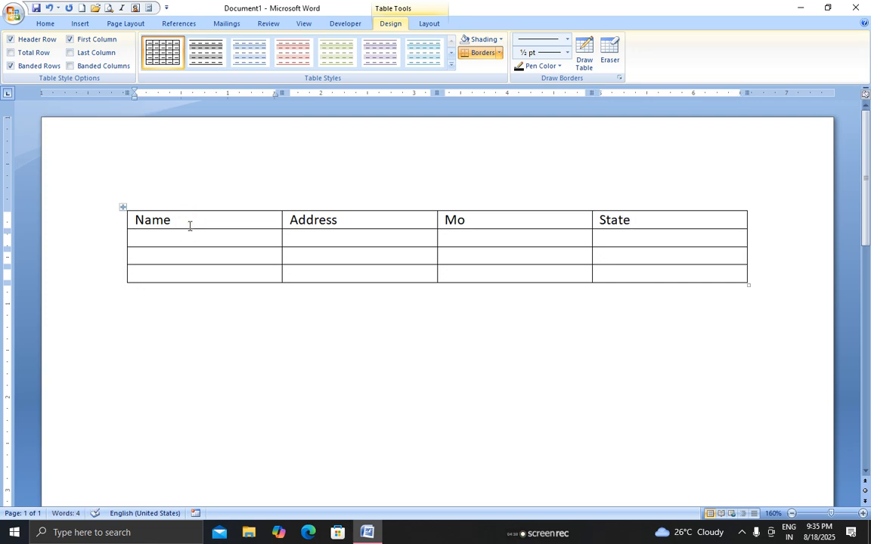
text(ram)
key(Tab)
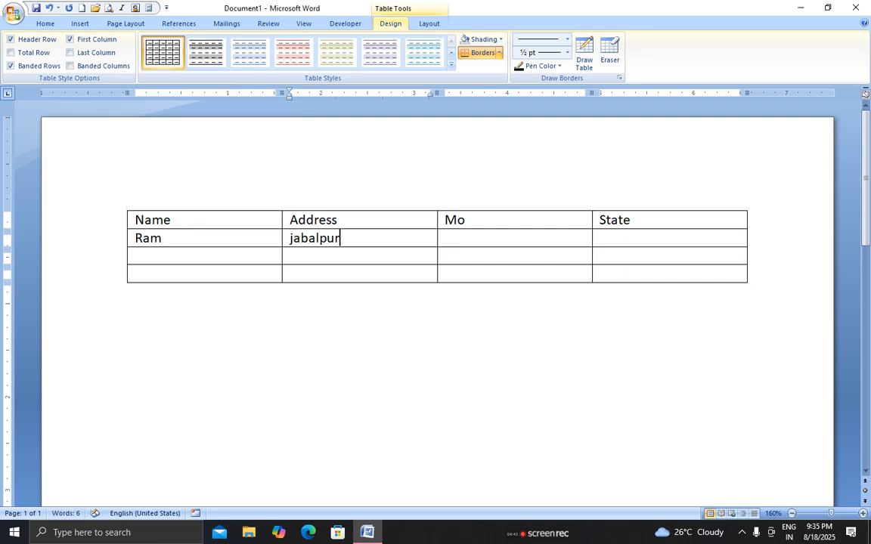
key(Tab)
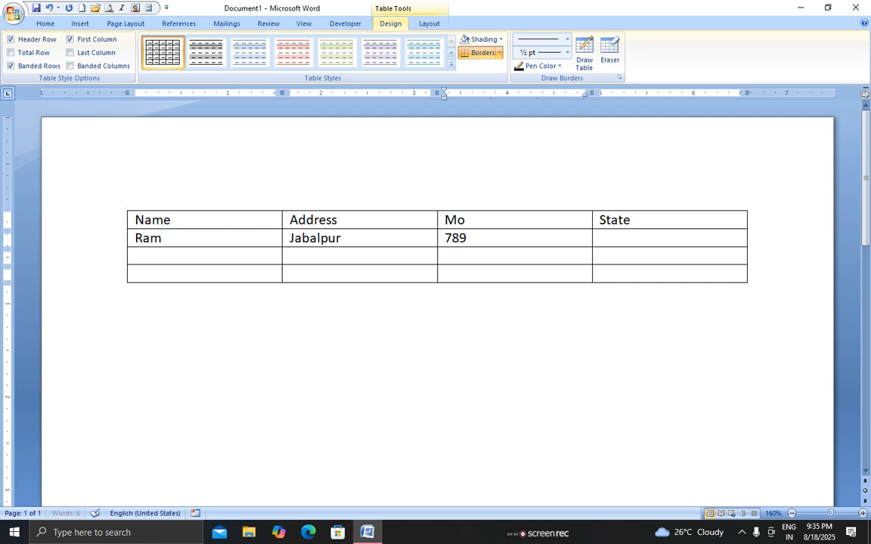
key(Tab)
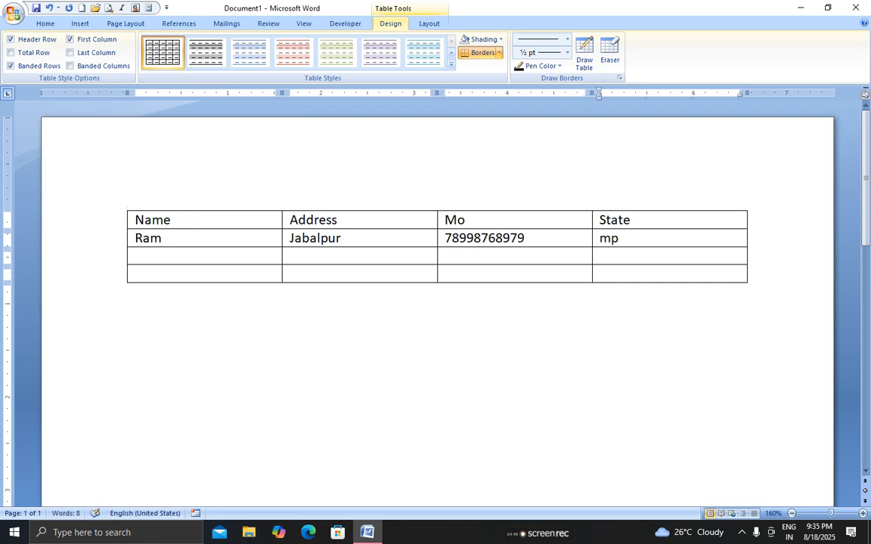
click(394, 239)
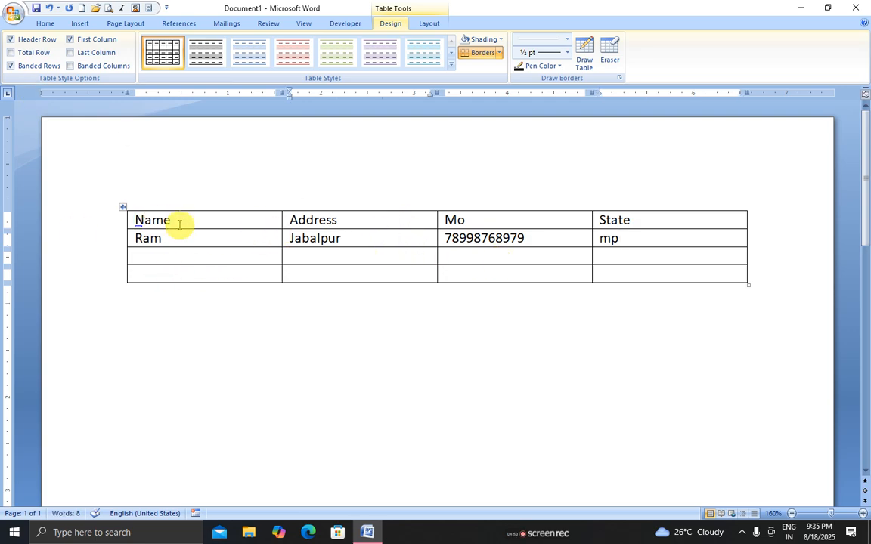
Select the Name, Address, Mo, State header row and apply Center and Bold
drag(178, 221, 609, 218)
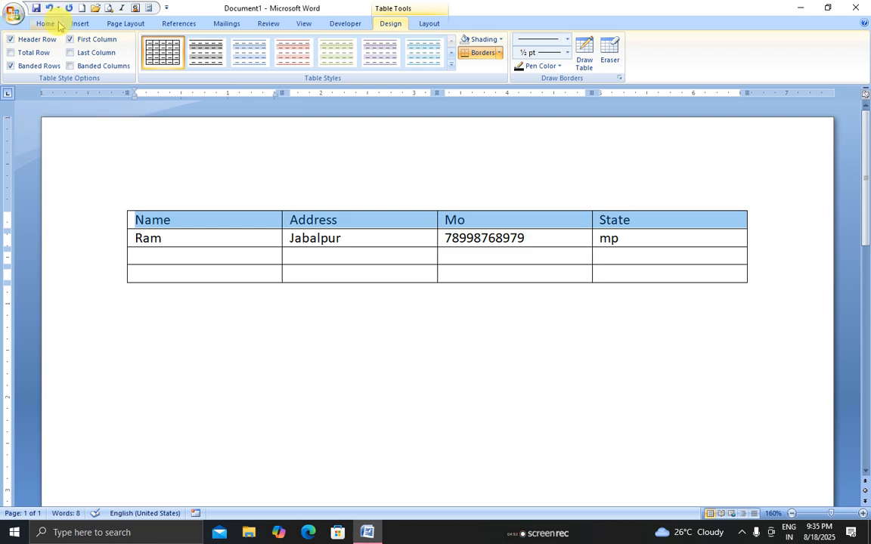
click(47, 23)
click(279, 61)
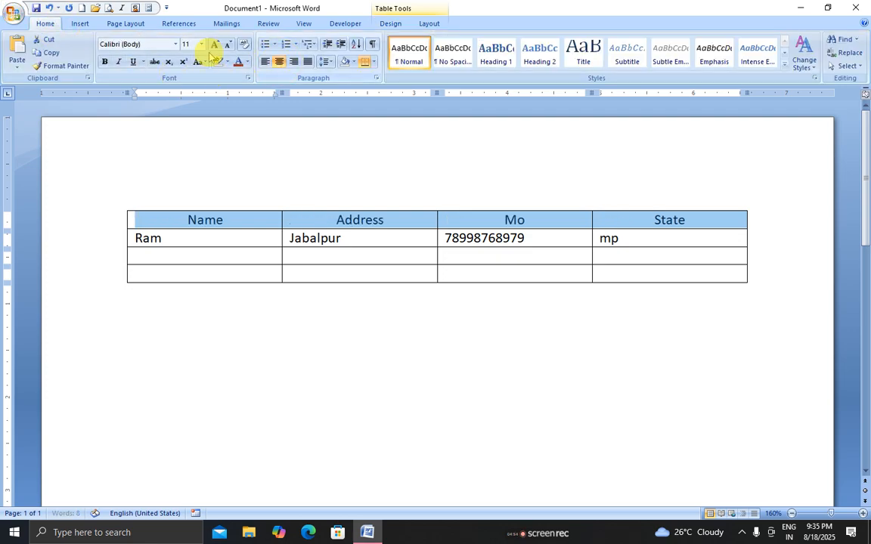
click(105, 62)
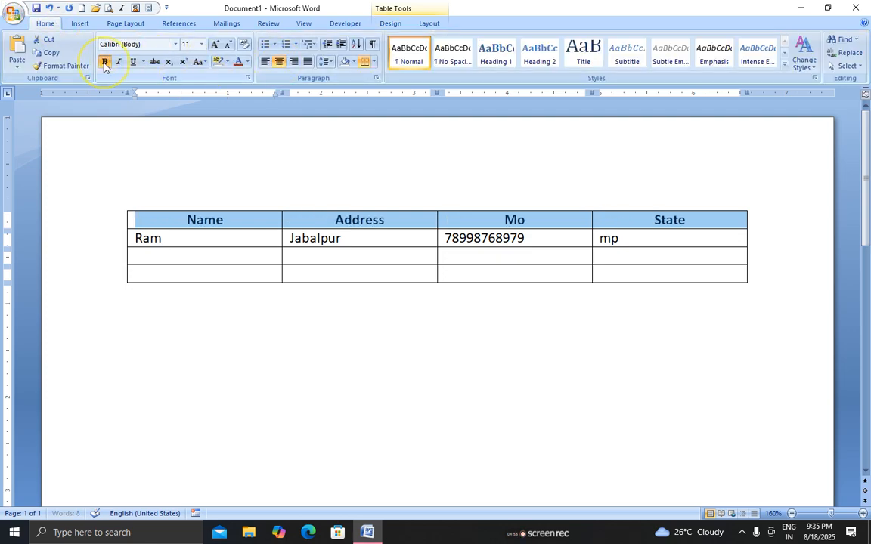
click(236, 236)
click(427, 22)
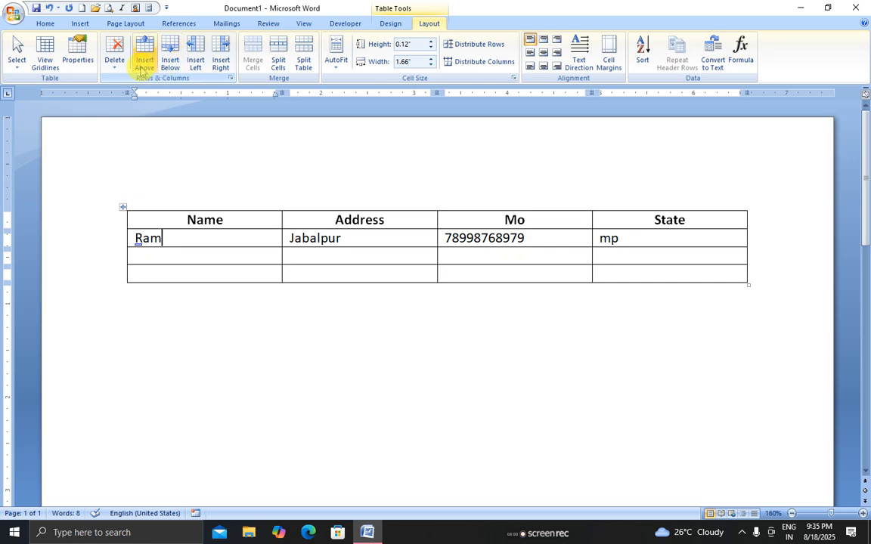
Insert an empty row above the first data row and another below the Ram row
click(303, 239)
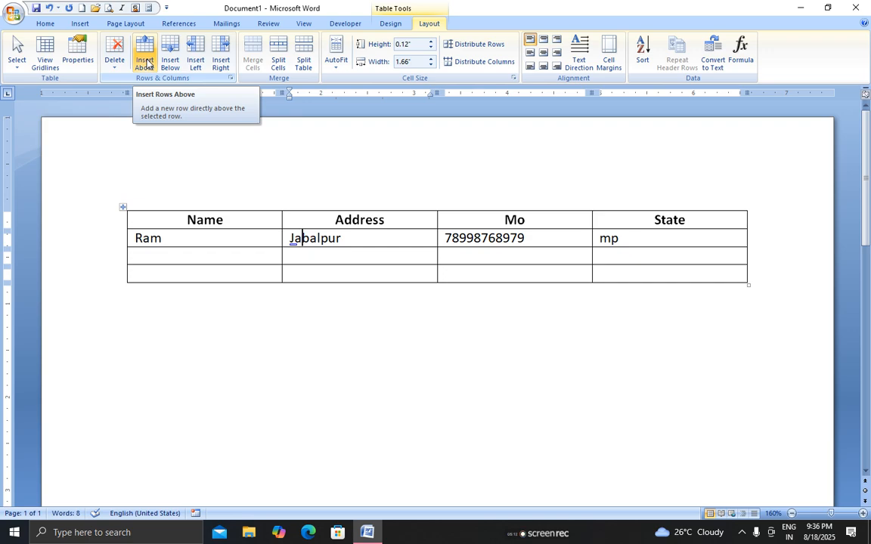
click(144, 59)
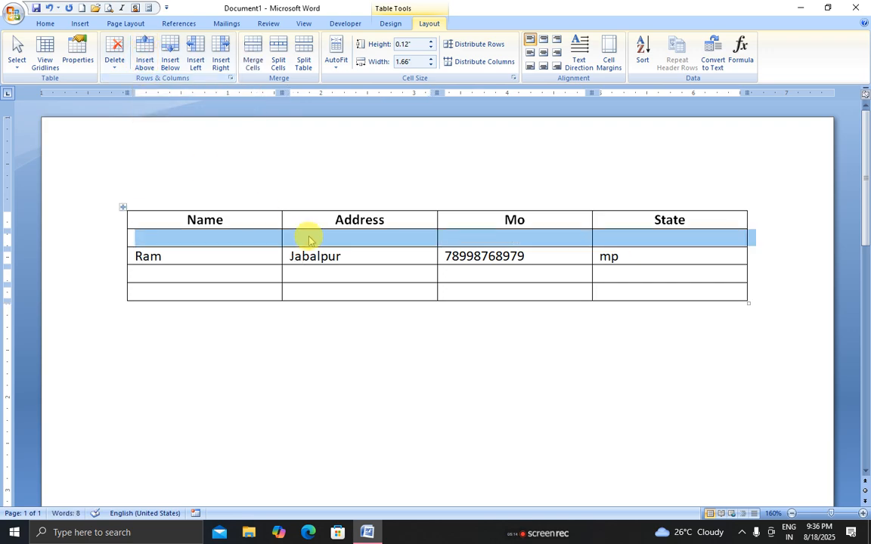
click(341, 257)
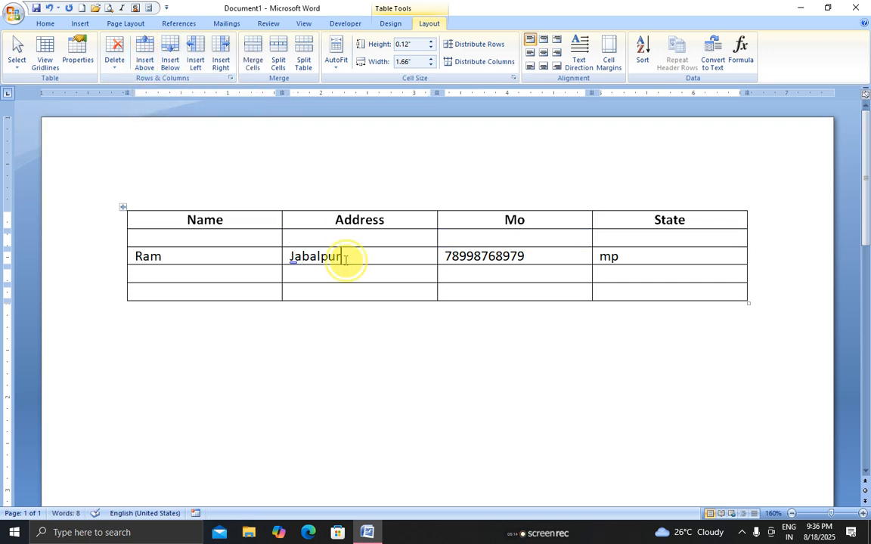
click(171, 60)
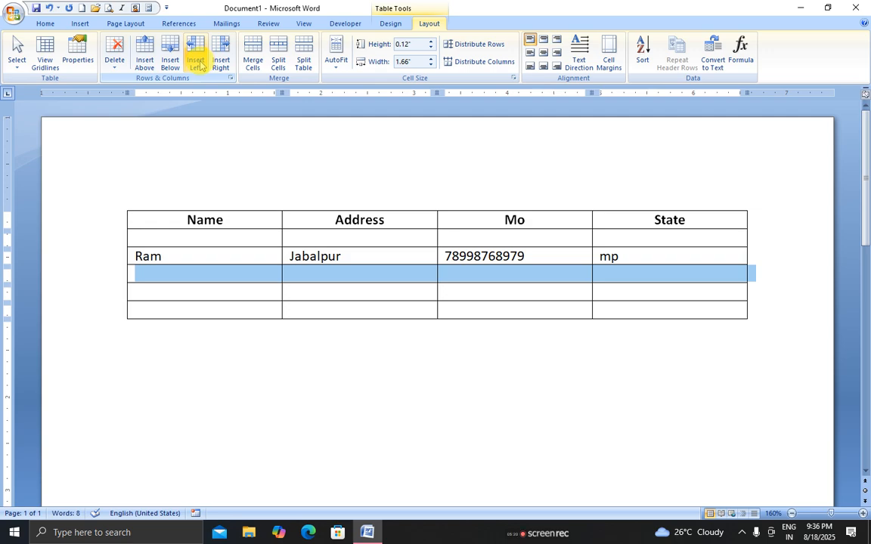
Add a blank column on each side of the Address column
click(333, 276)
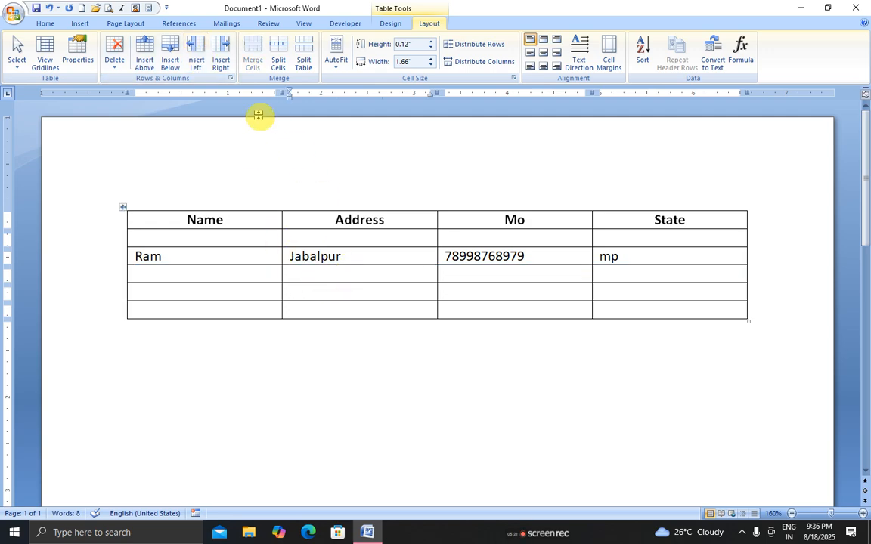
click(196, 61)
click(420, 277)
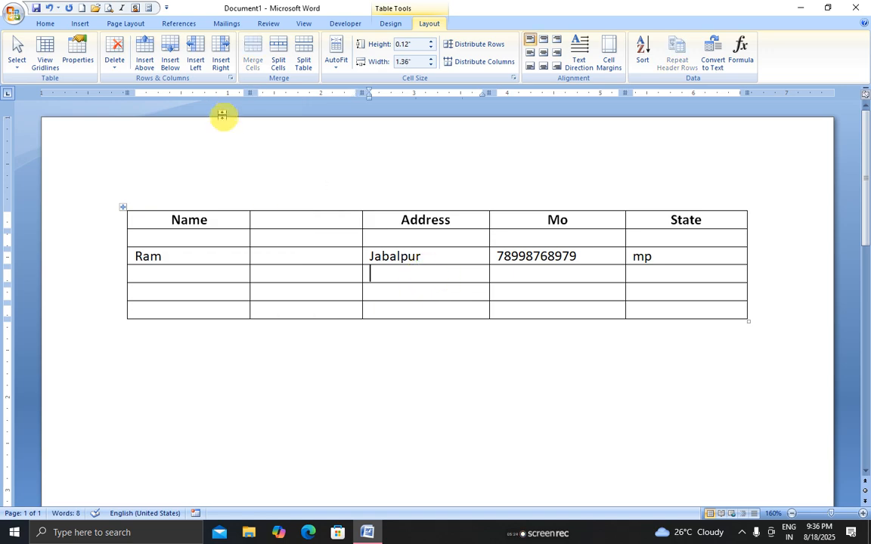
click(217, 65)
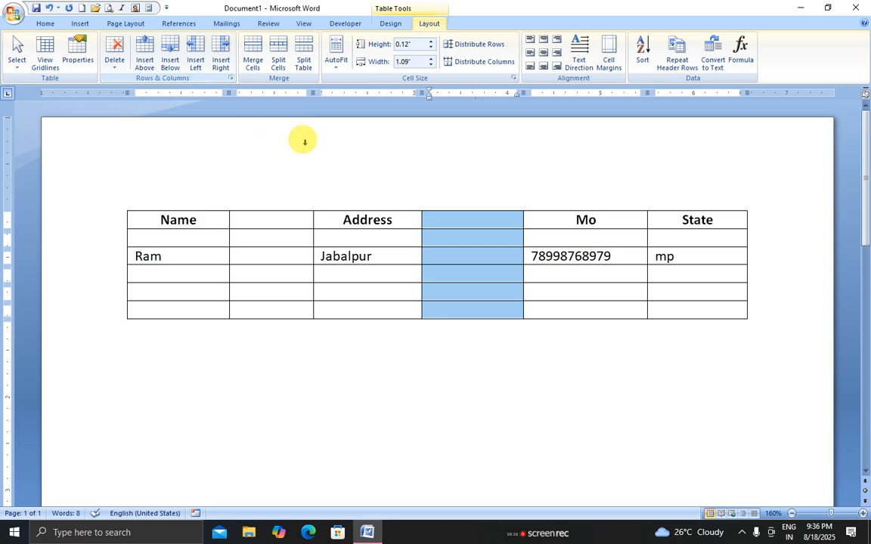
click(270, 257)
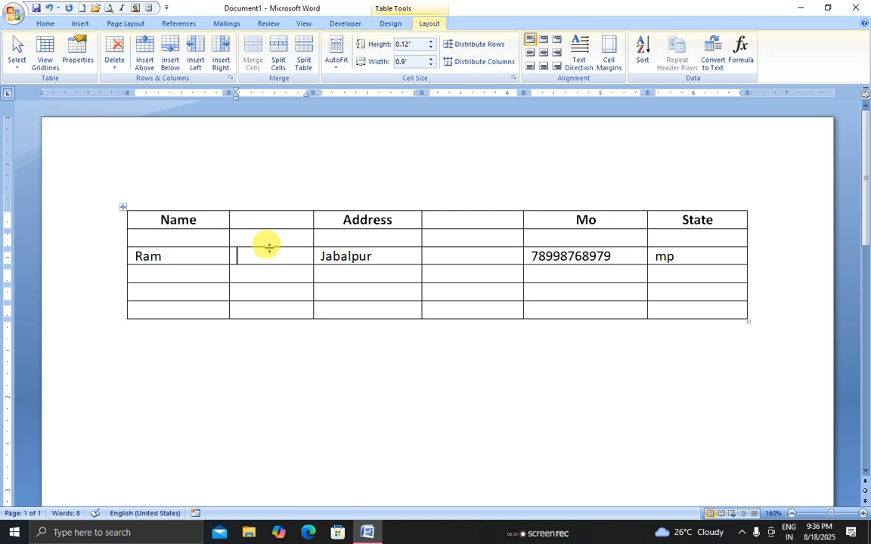
Merge the empty 2×2 block below Ram, then split it into 3 columns by 2 rows
drag(272, 279, 340, 296)
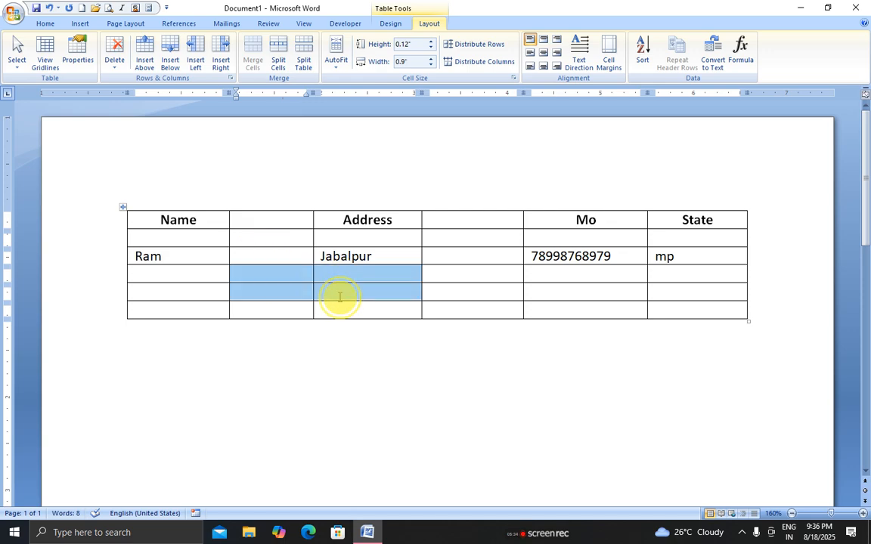
click(257, 55)
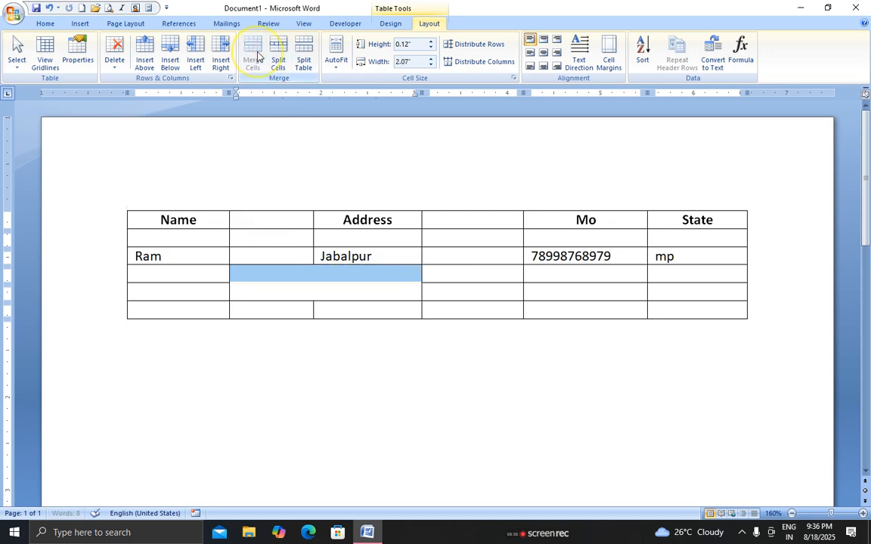
click(297, 279)
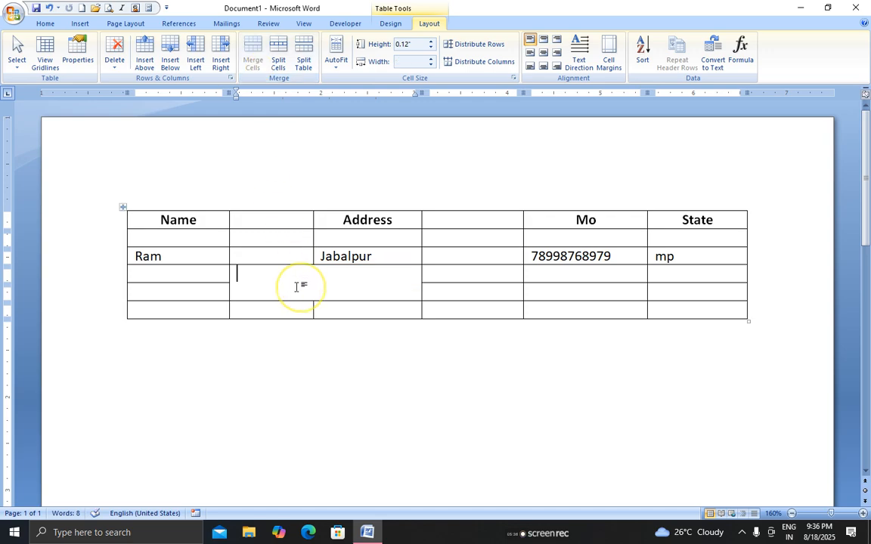
click(280, 56)
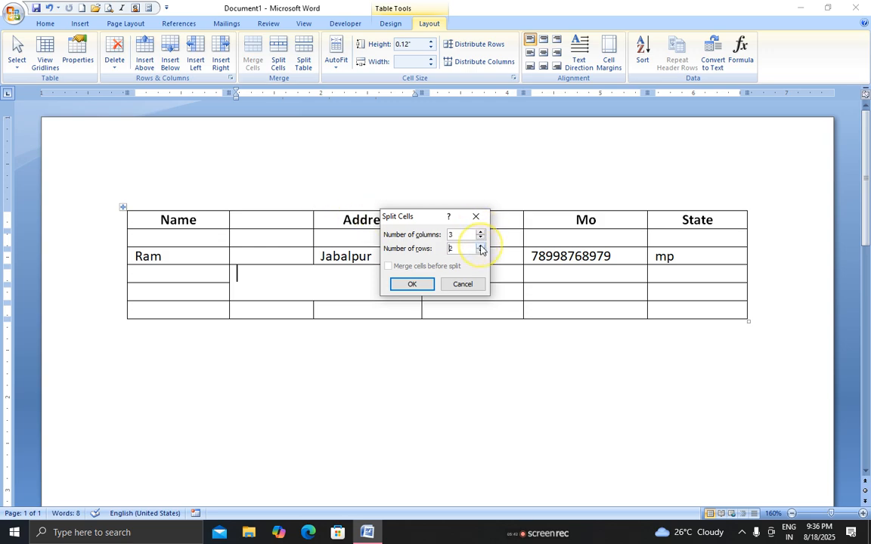
click(412, 284)
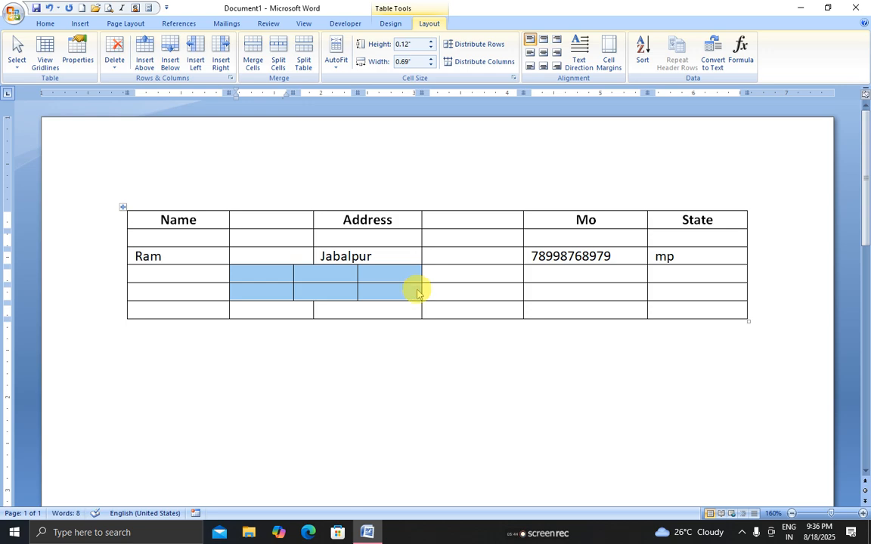
click(246, 290)
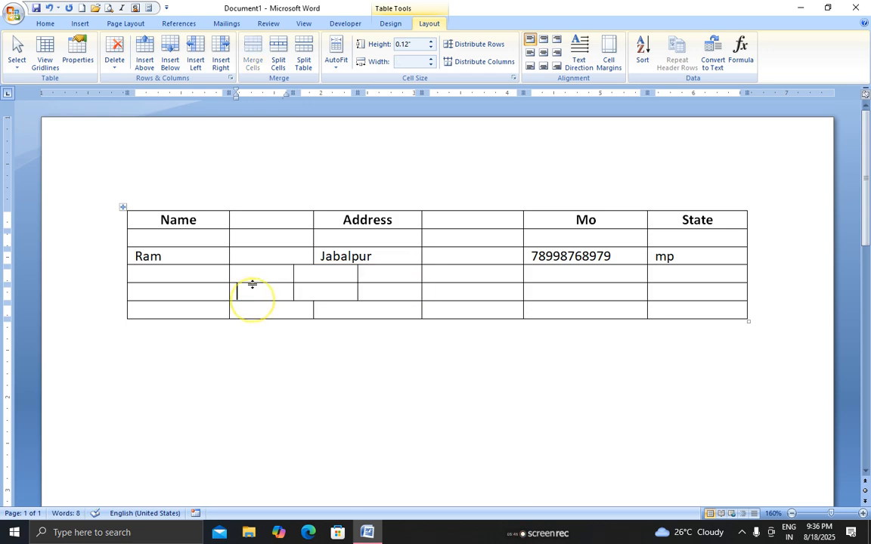
click(278, 256)
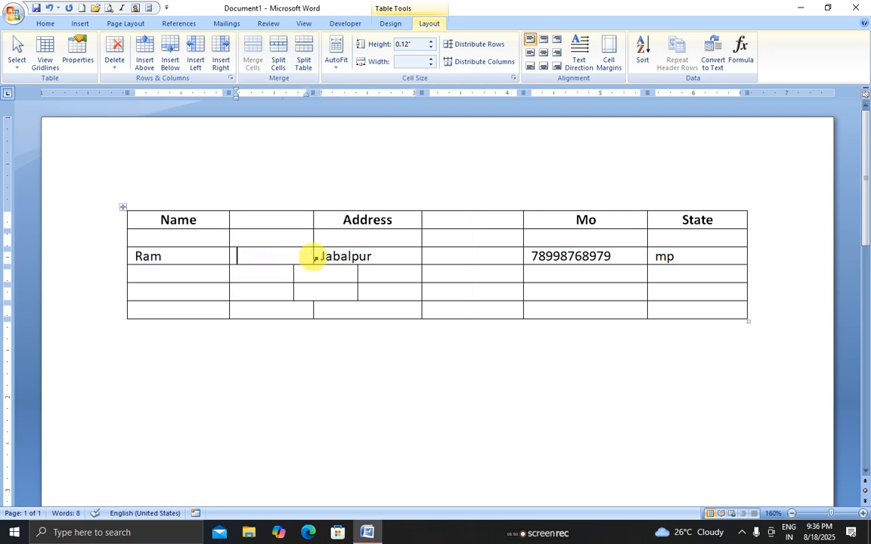
Split the table at the Ram row so Ram starts a separate lower table
click(383, 256)
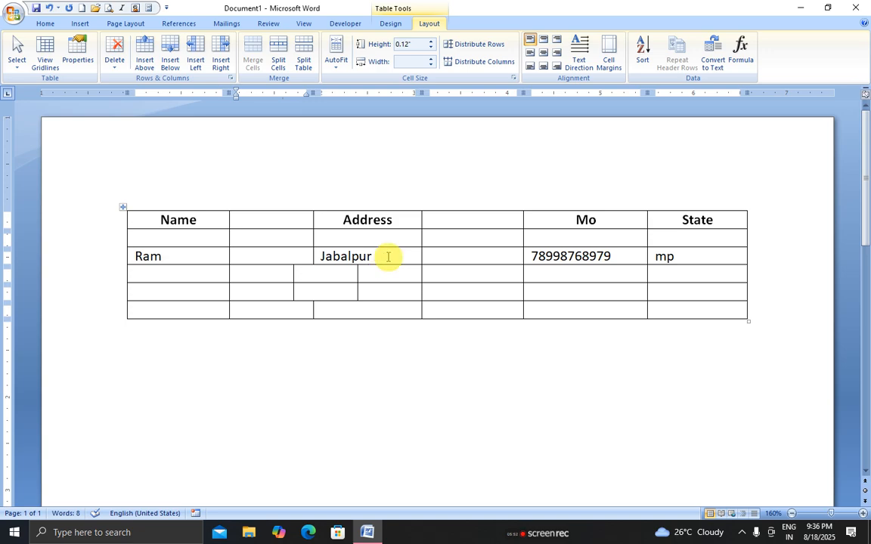
click(304, 65)
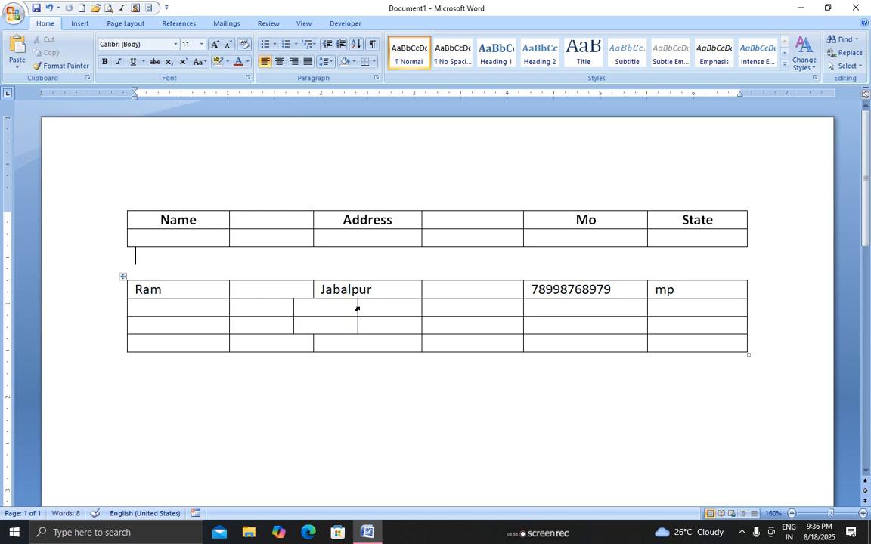
click(315, 324)
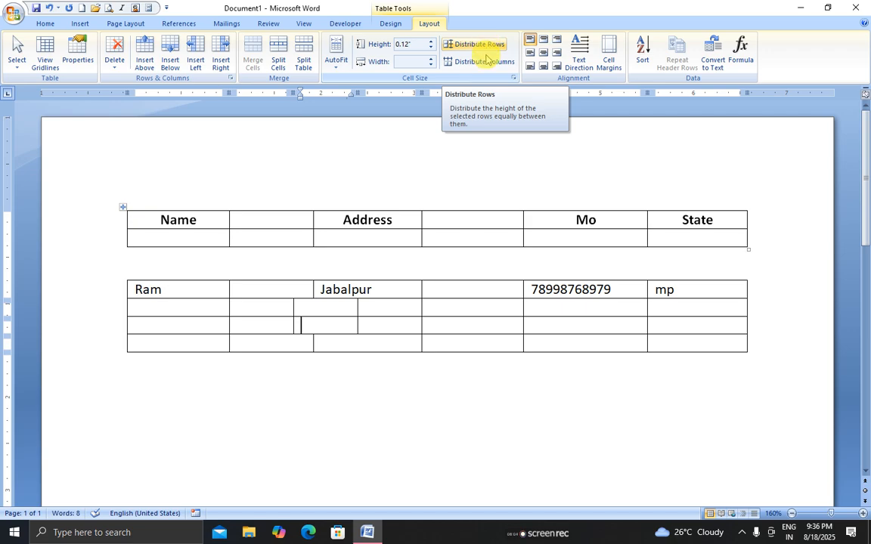
click(213, 313)
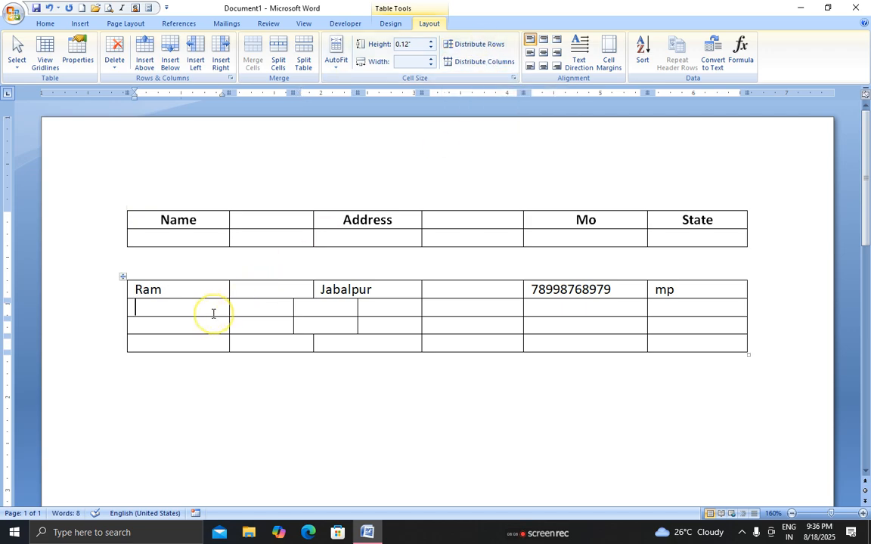
Make the lower table's second row taller and drag one of its column borders right
drag(210, 316, 219, 362)
drag(418, 312, 481, 307)
drag(176, 287, 681, 370)
click(665, 393)
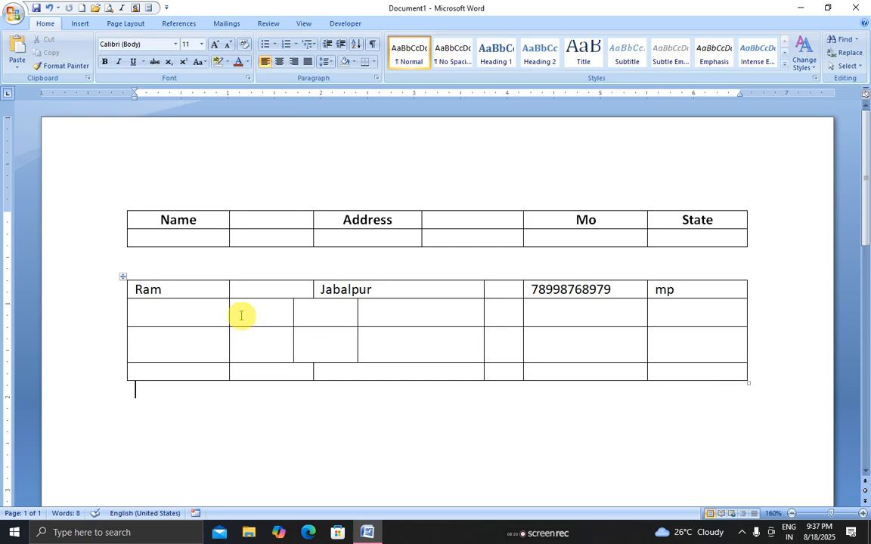
Distribute the lower table's rows and columns evenly
drag(187, 296, 656, 375)
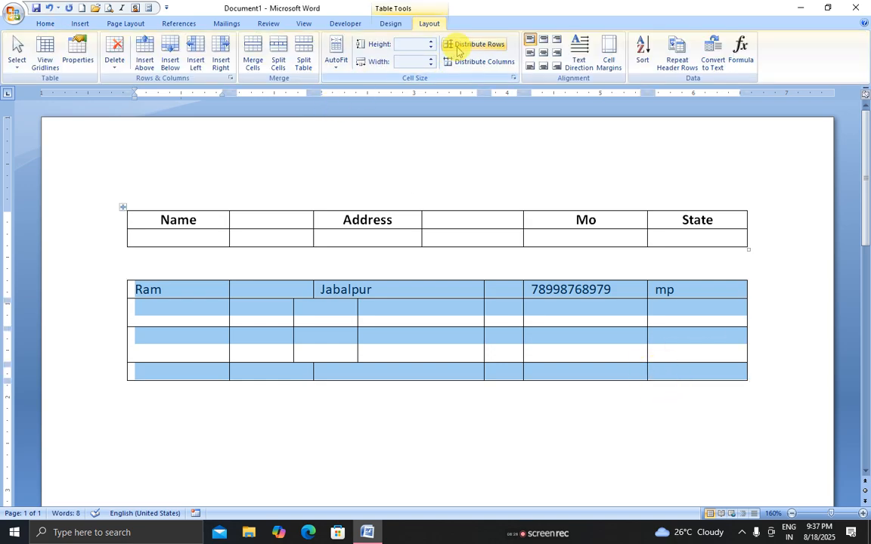
click(458, 48)
click(461, 62)
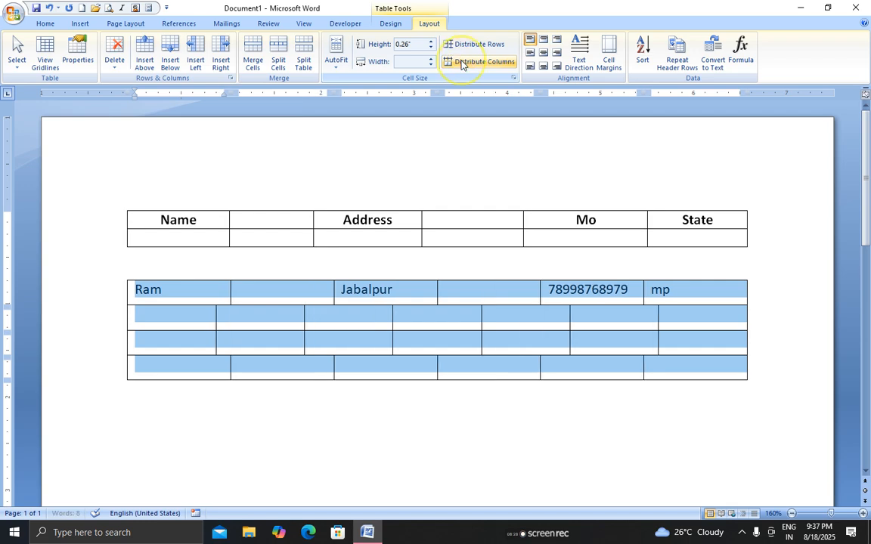
Align the Ram row's text to the middle right of its cells
click(391, 292)
drag(213, 301, 660, 291)
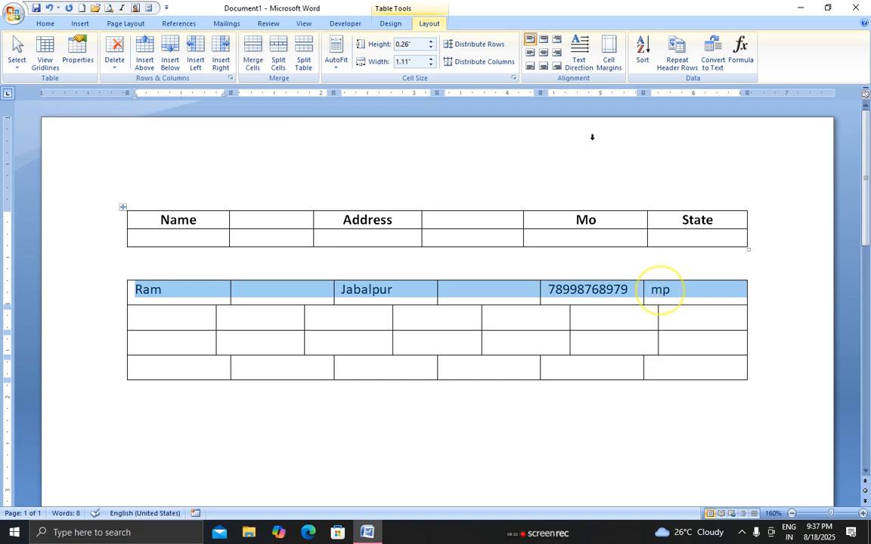
click(543, 53)
click(556, 52)
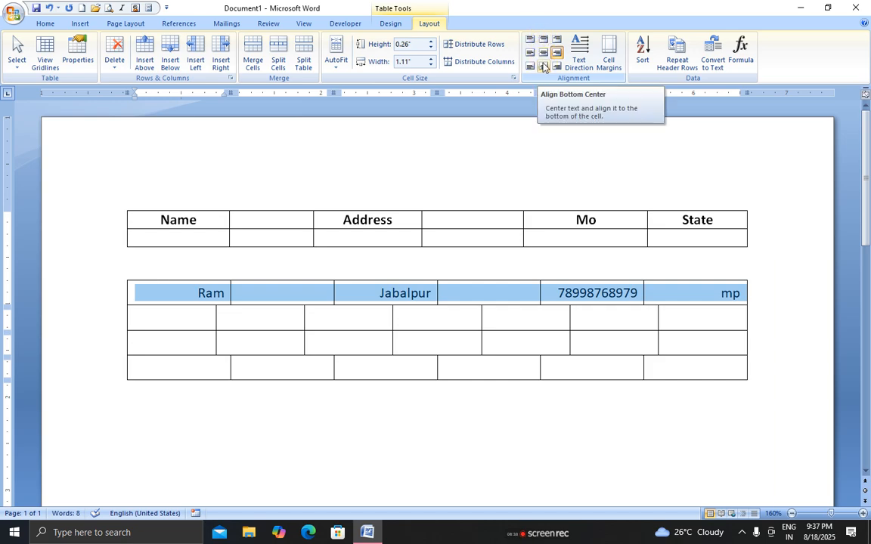
click(542, 67)
click(543, 41)
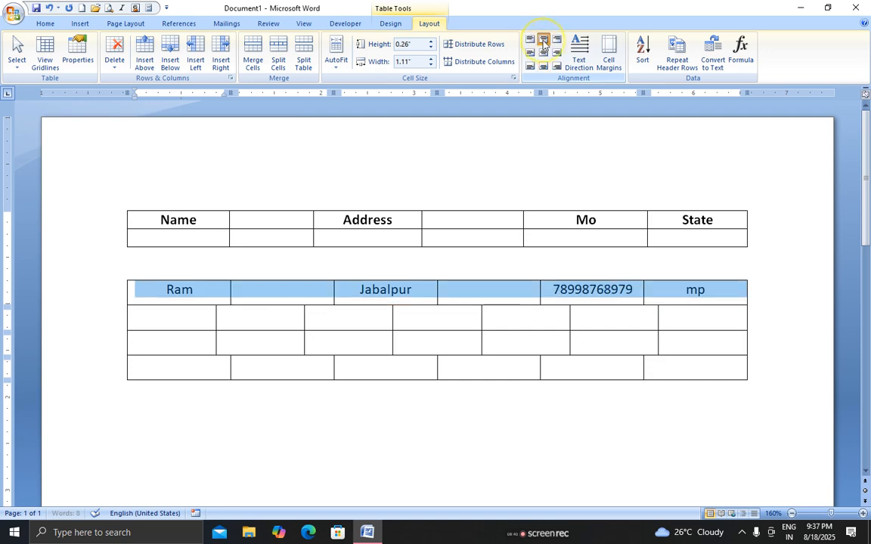
click(530, 52)
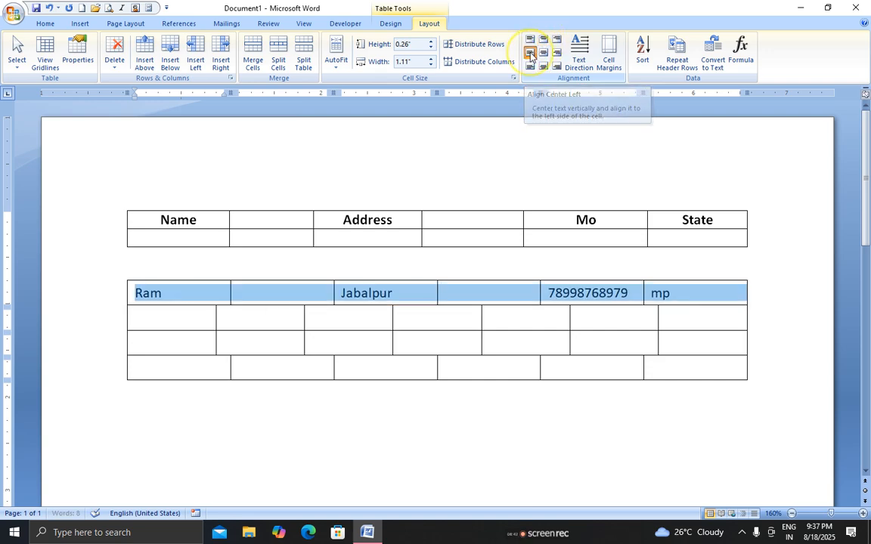
click(557, 52)
click(530, 40)
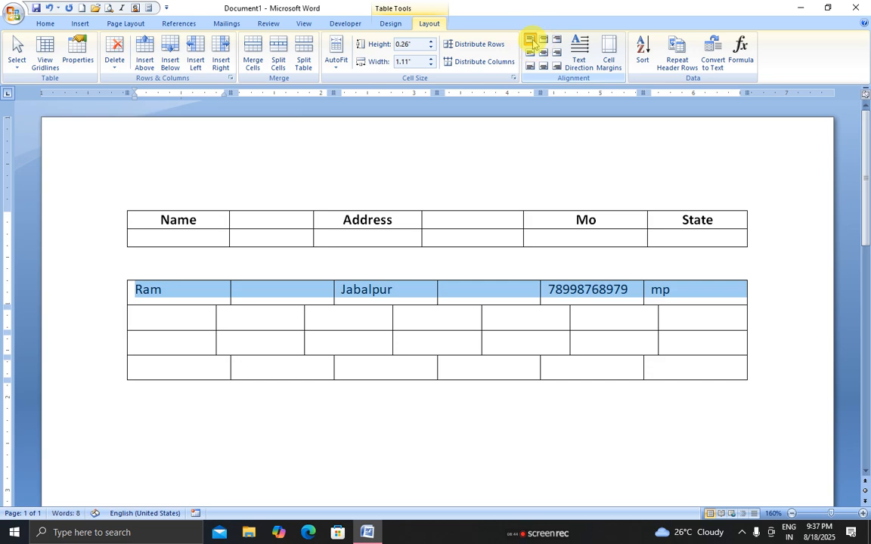
click(577, 54)
click(578, 55)
click(577, 57)
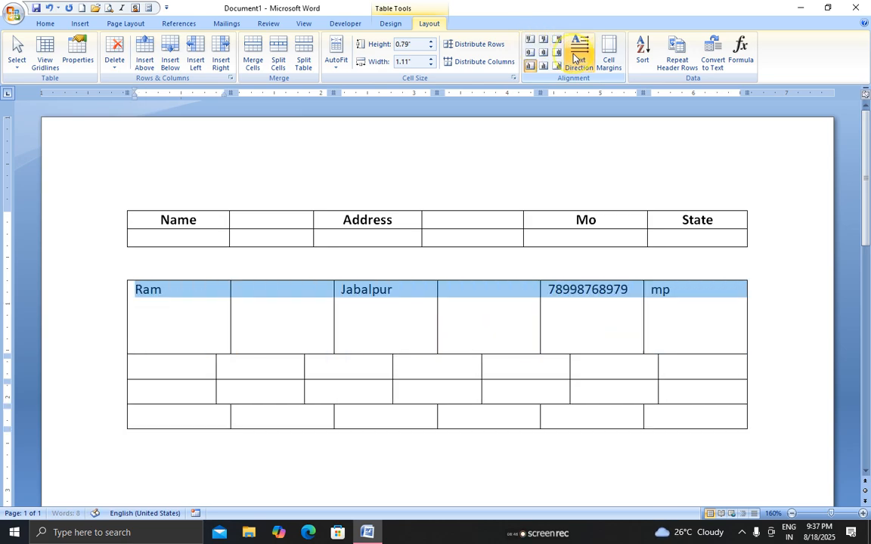
click(577, 55)
click(578, 55)
click(578, 55)
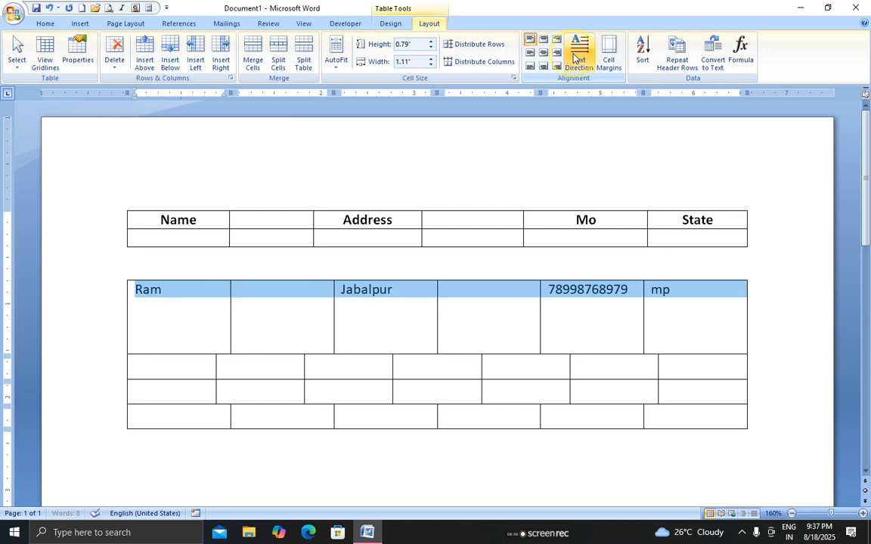
click(352, 325)
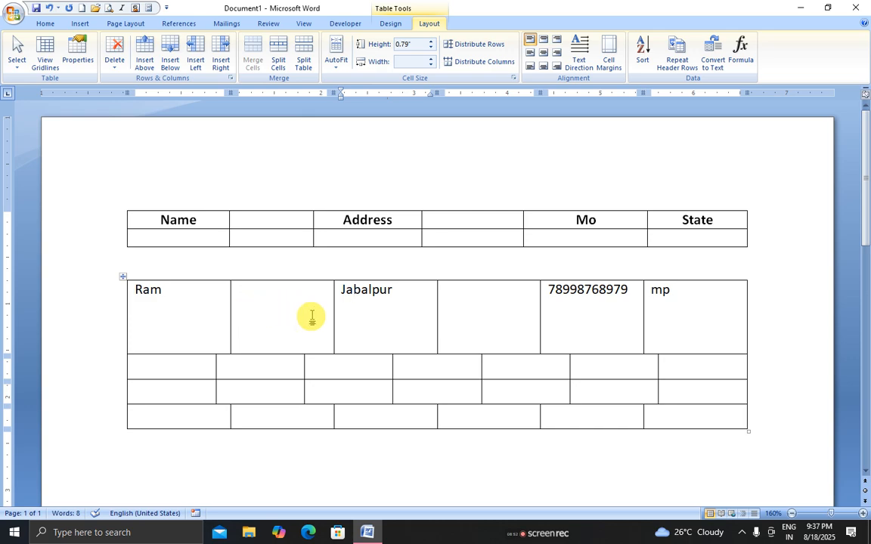
click(369, 326)
click(390, 23)
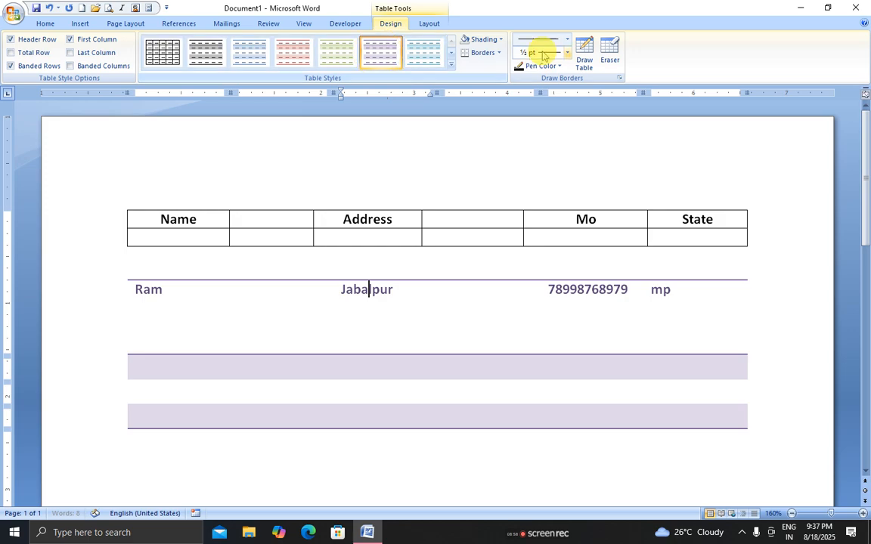
Set the Draw Table pen to a 3 pt dark red line
click(583, 54)
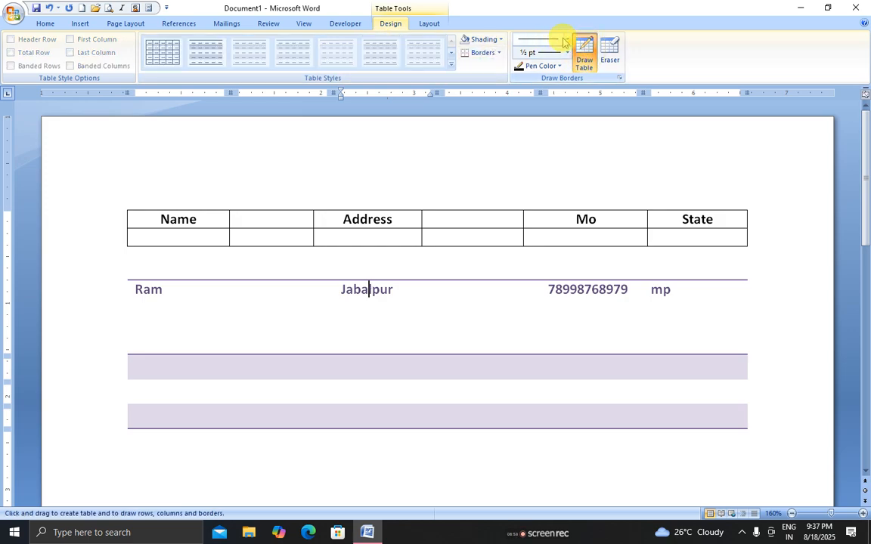
click(566, 38)
click(549, 195)
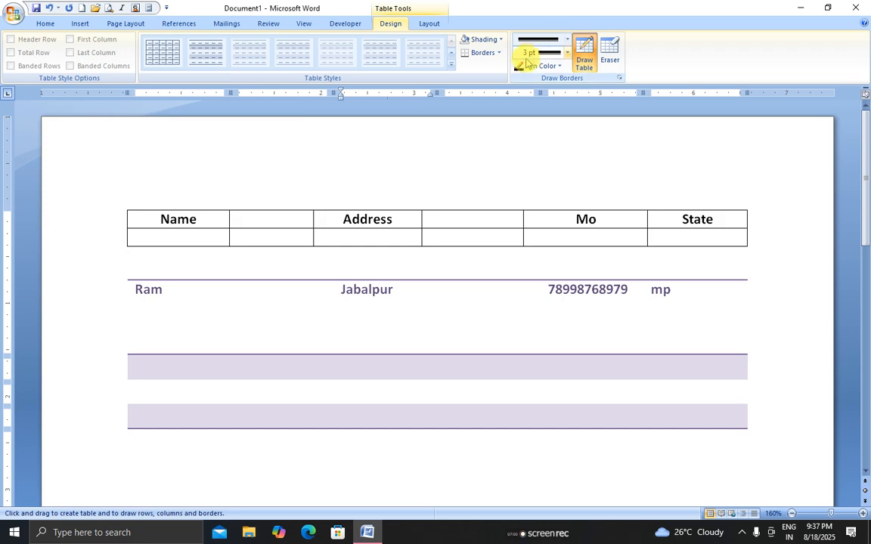
click(558, 66)
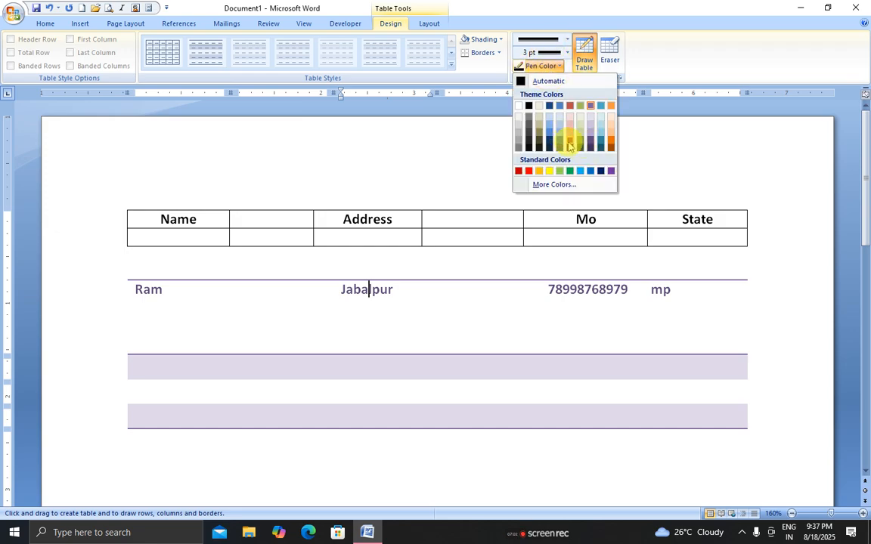
click(570, 145)
Draw the red line under the top table's blank row from Name through Mo
mouse_move(438, 237)
mouse_down()
mouse_move(600, 238)
mouse_move(583, 242)
mouse_up()
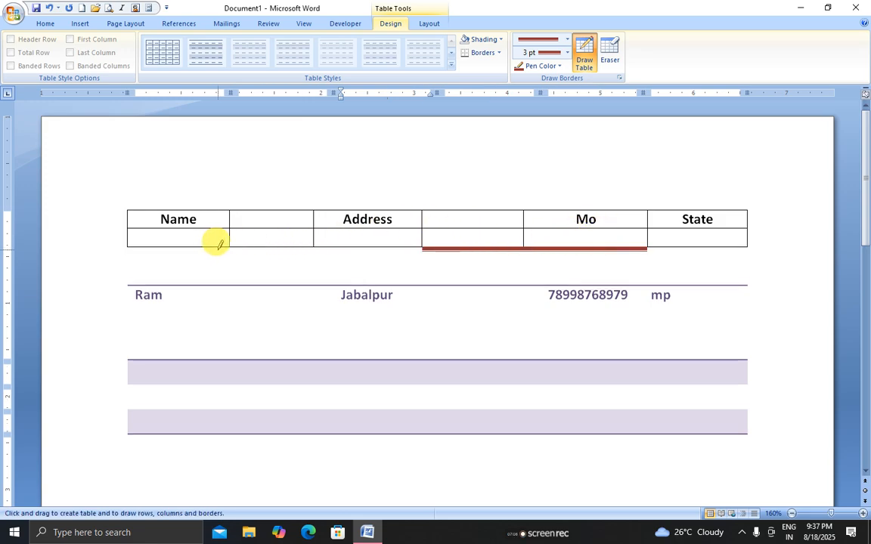
drag(223, 240, 401, 244)
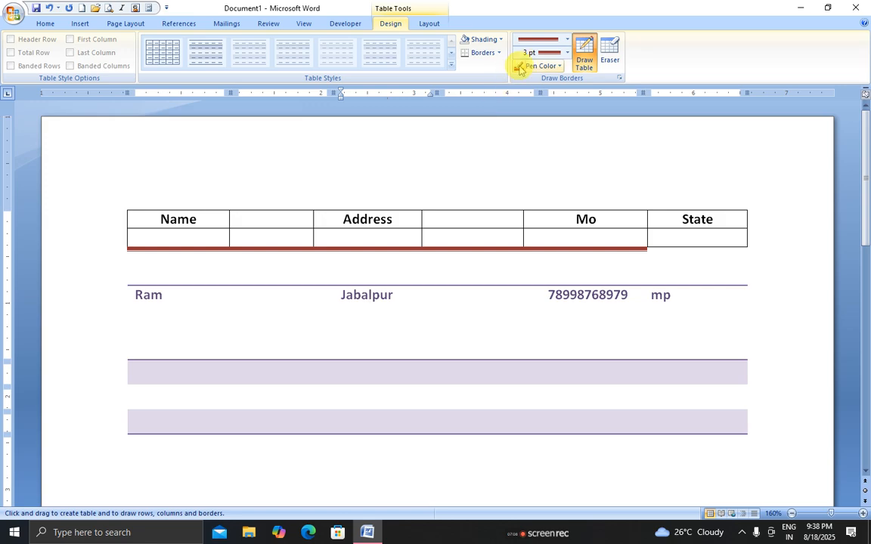
click(365, 234)
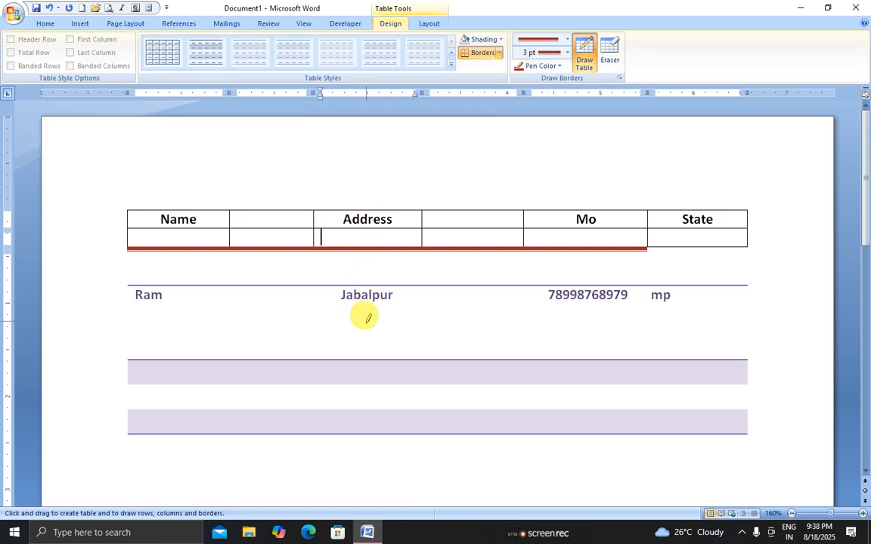
click(367, 318)
key(Escape)
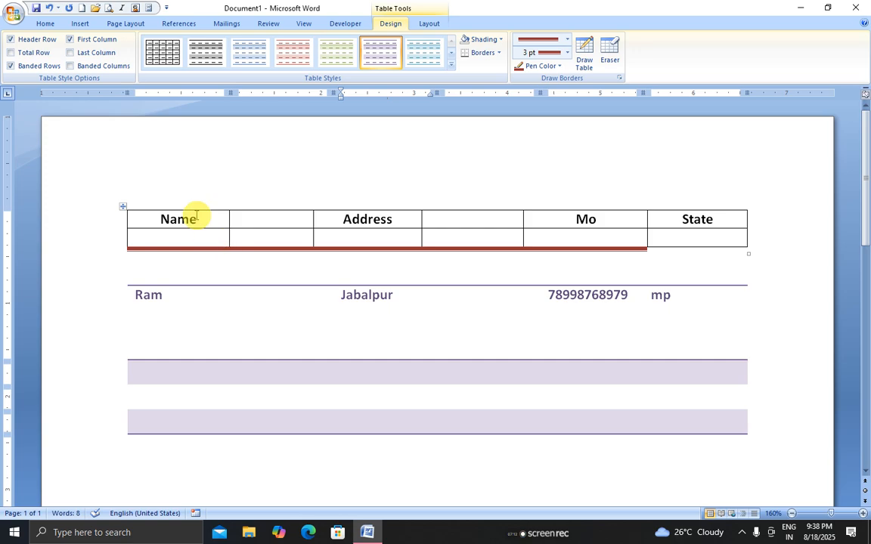
Apply thick red All Borders to the top table's header cells
mouse_move(194, 218)
mouse_down()
mouse_move(661, 229)
mouse_move(664, 238)
mouse_up()
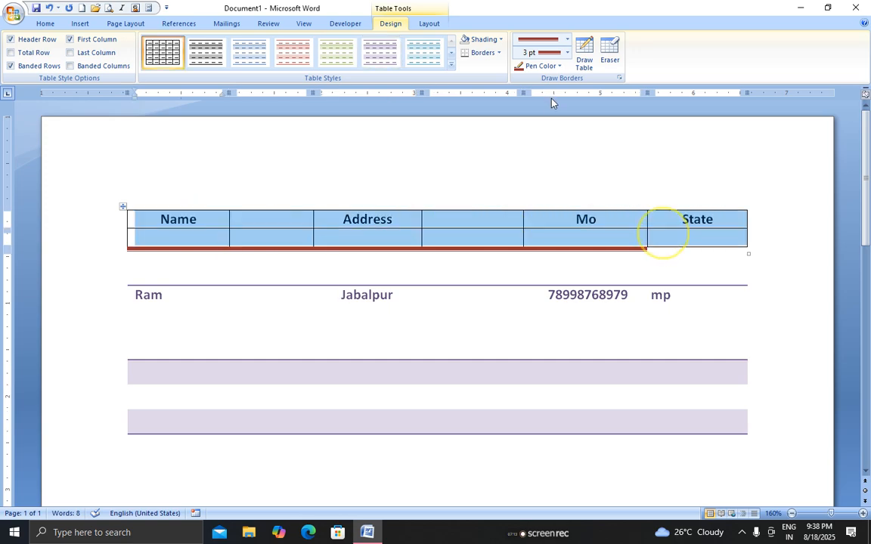
click(499, 53)
click(481, 130)
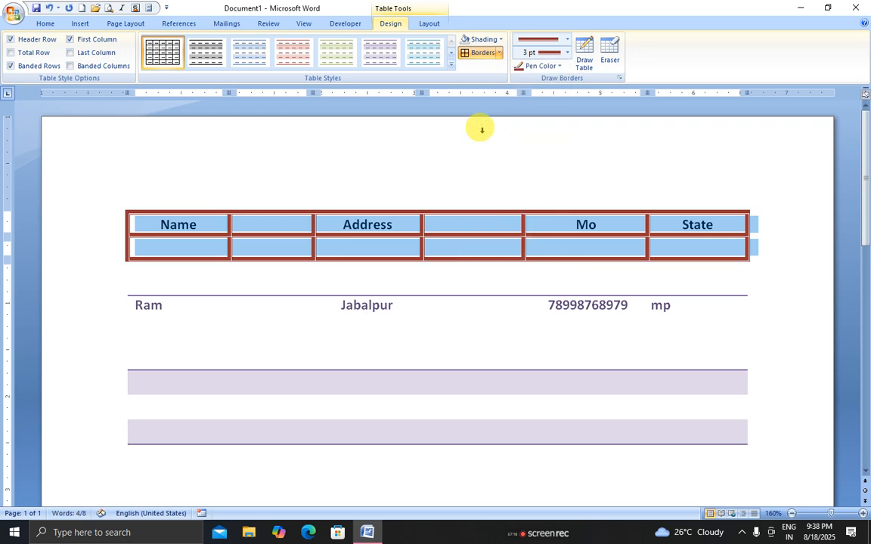
click(499, 39)
Erase the State, Mo and fourth columns so the top table keeps three columns
click(610, 53)
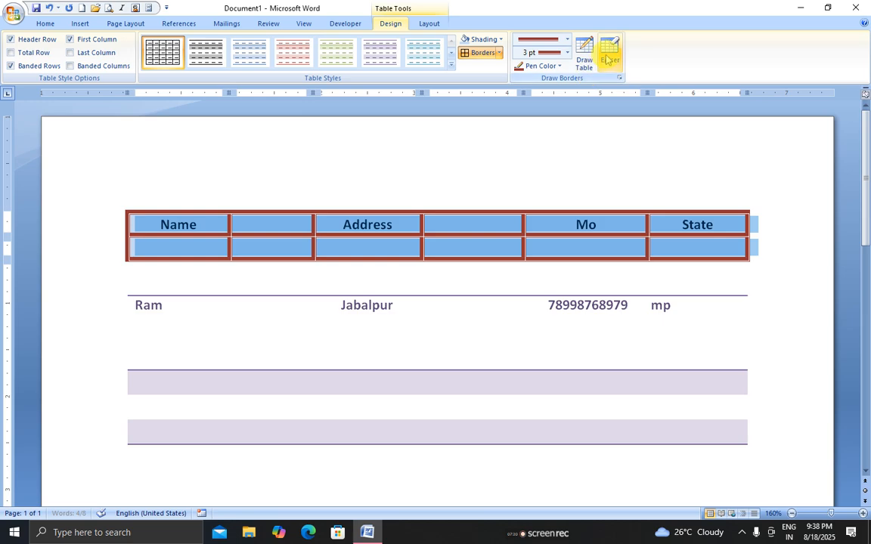
drag(710, 253, 710, 257)
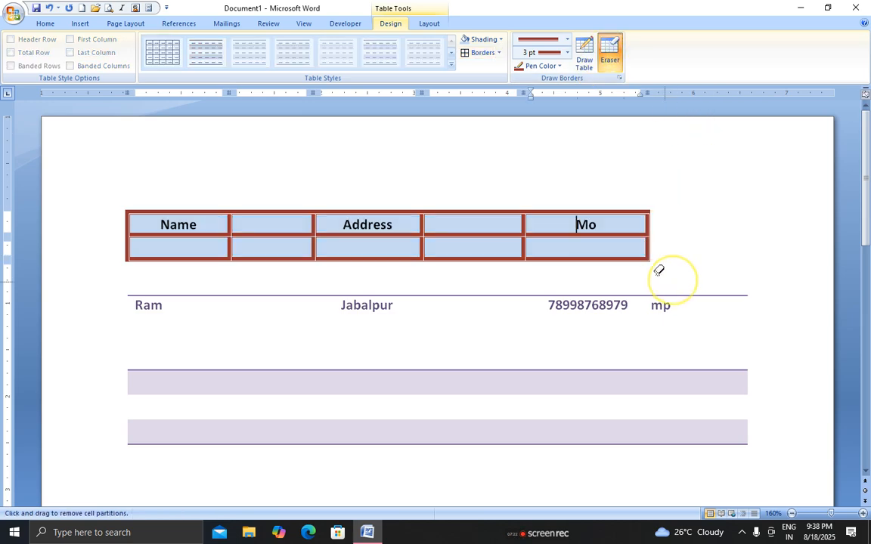
drag(616, 184, 540, 265)
mouse_move(686, 425)
mouse_down()
mouse_move(601, 354)
mouse_move(476, 146)
mouse_up()
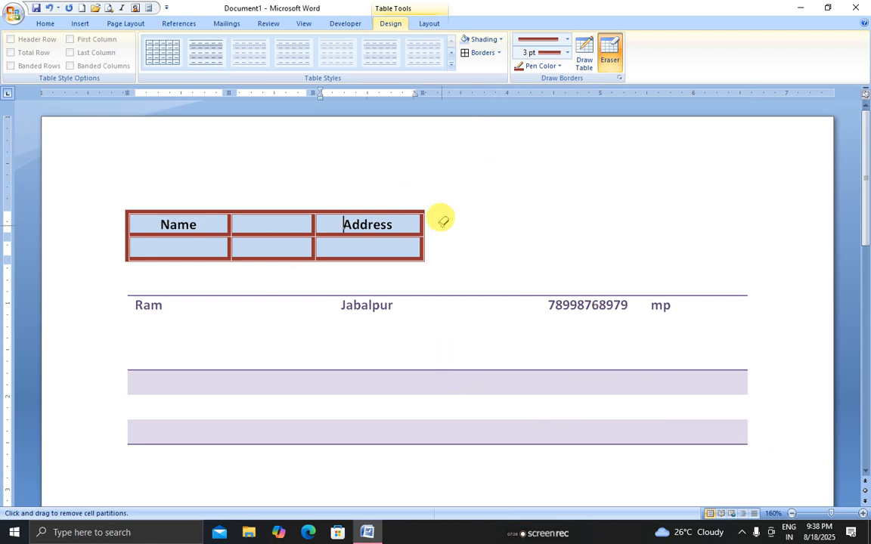
key(Escape)
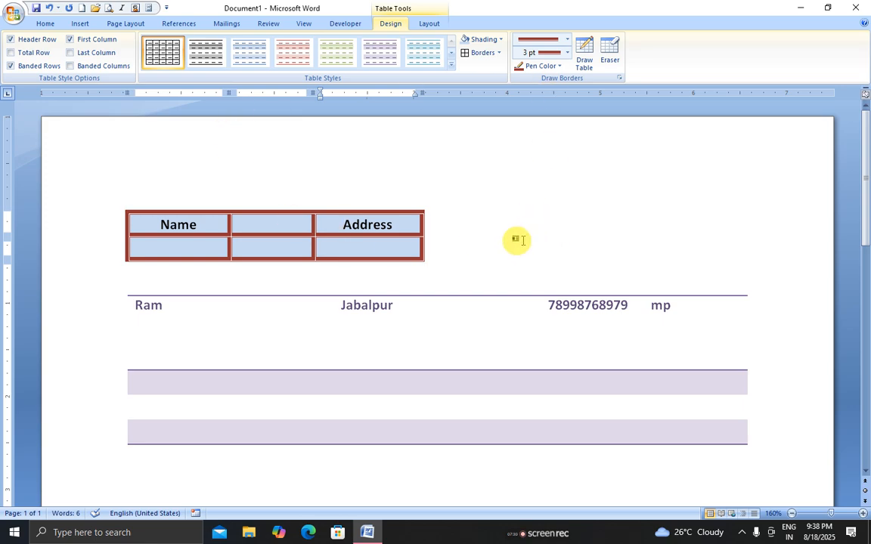
click(516, 240)
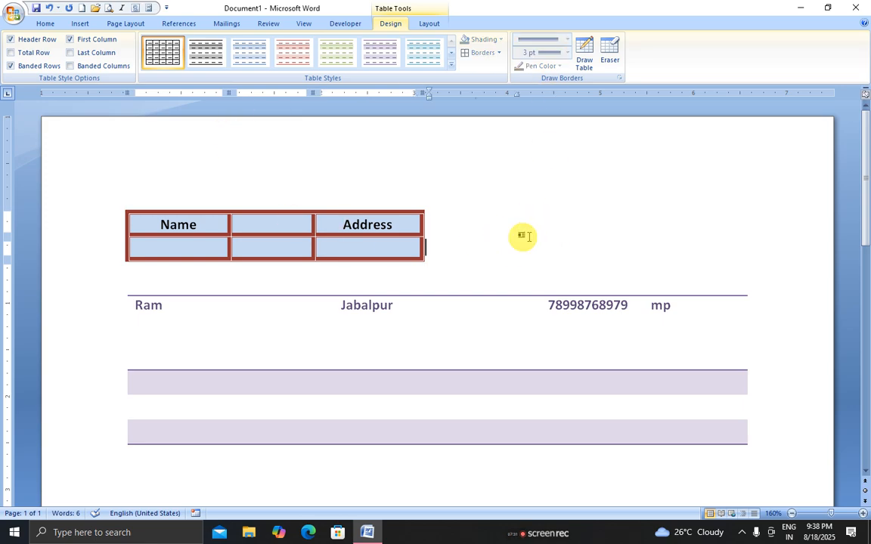
Switch back and forth between the table Layout and Design tabs
click(427, 24)
click(393, 25)
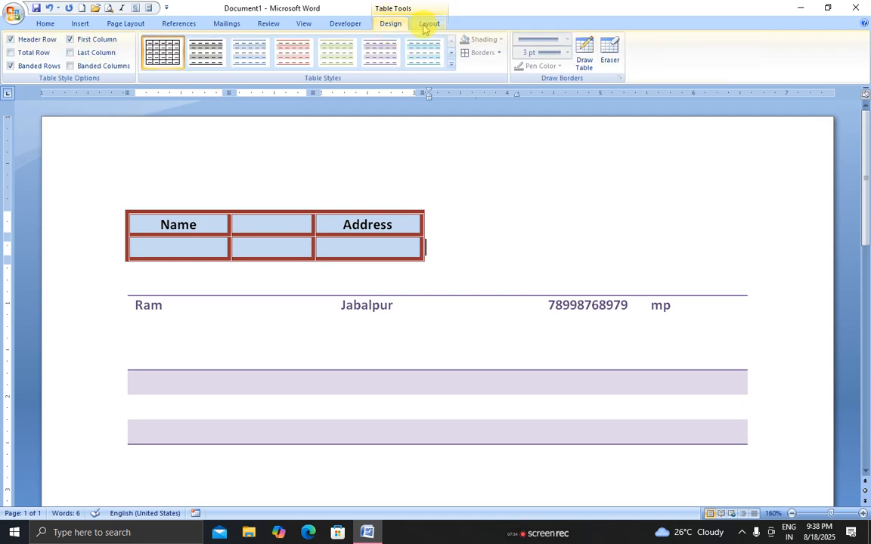
click(426, 25)
click(388, 24)
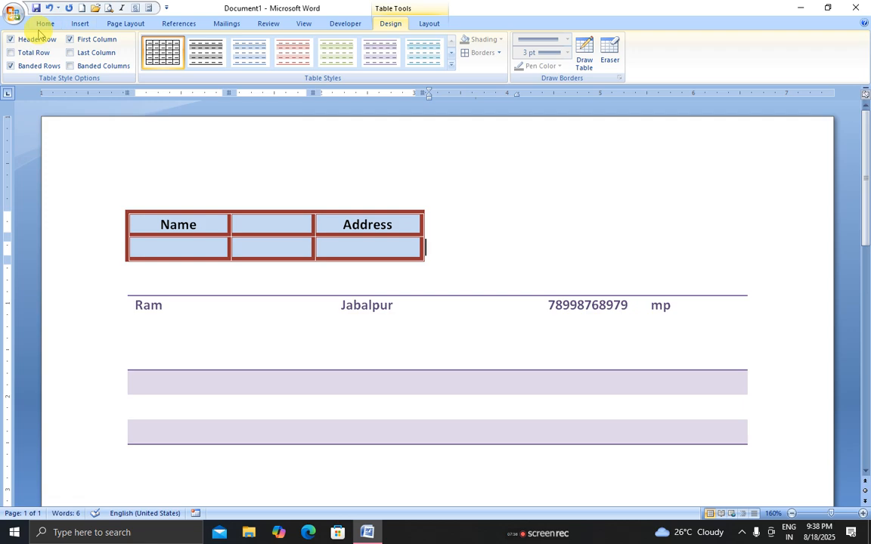
Open the Insert tab's Table dropdown and close it without inserting anything
click(78, 24)
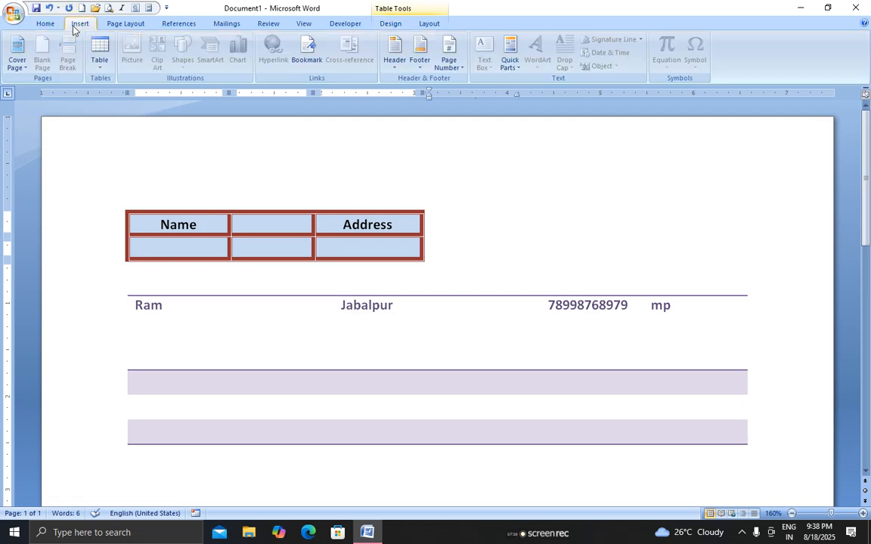
click(101, 67)
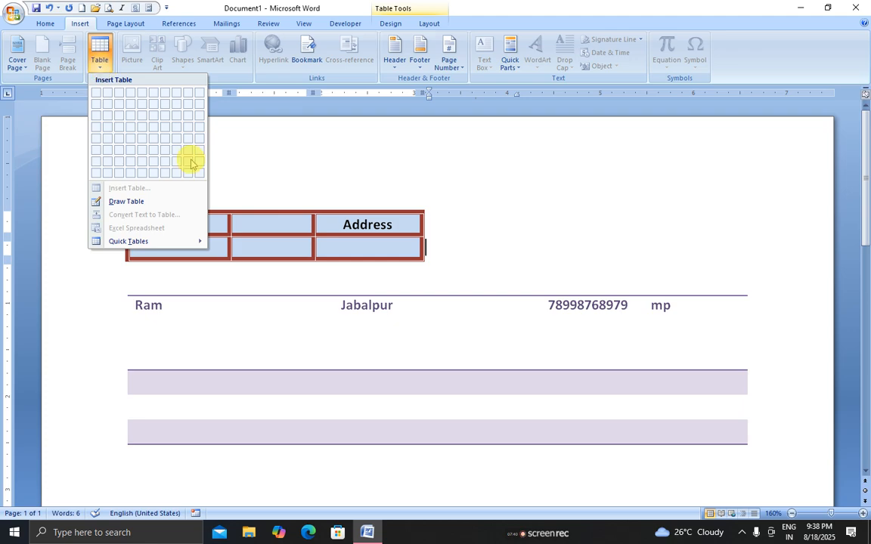
click(337, 181)
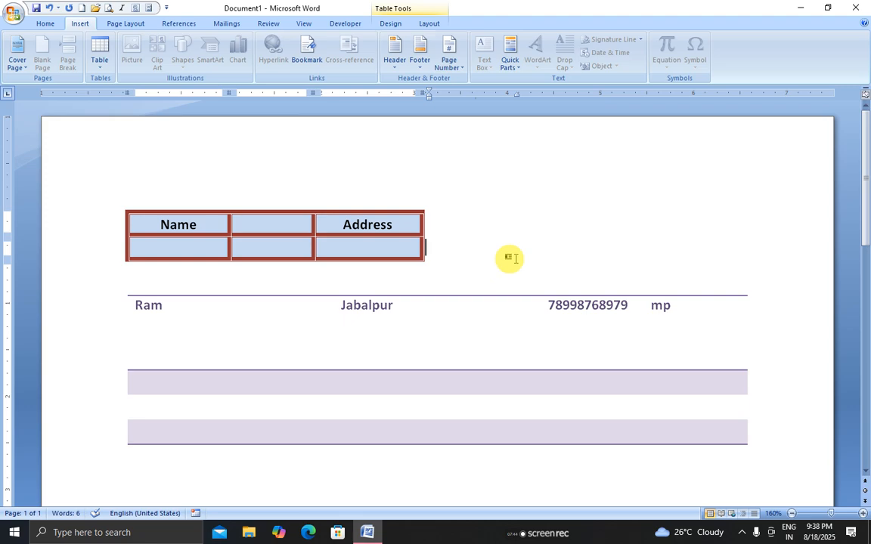
click(482, 268)
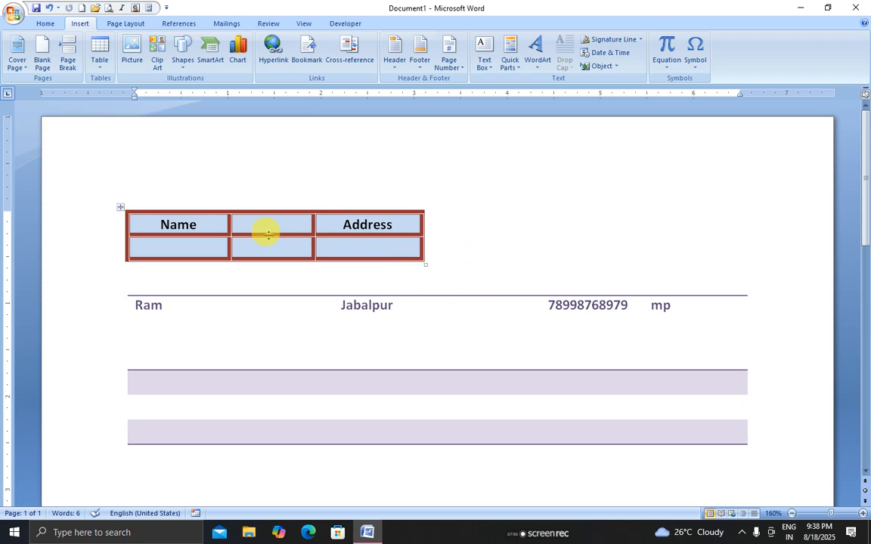
click(528, 535)
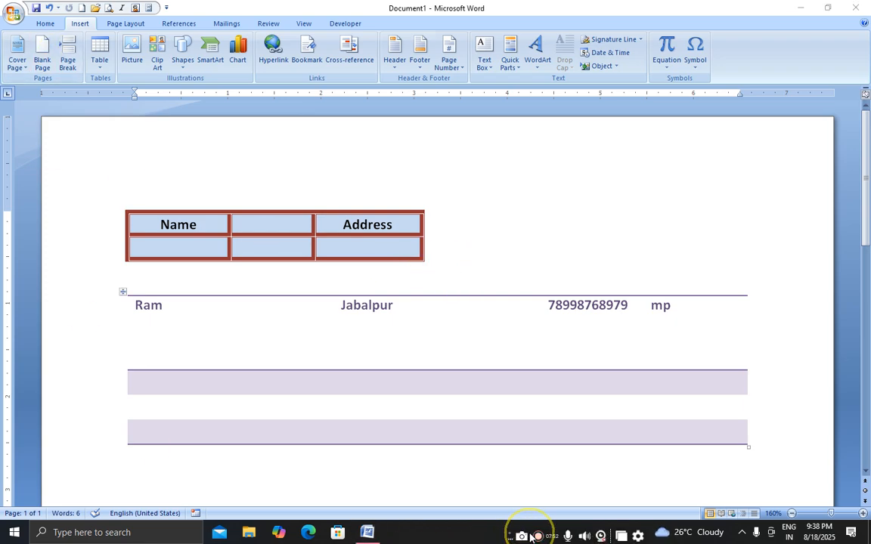